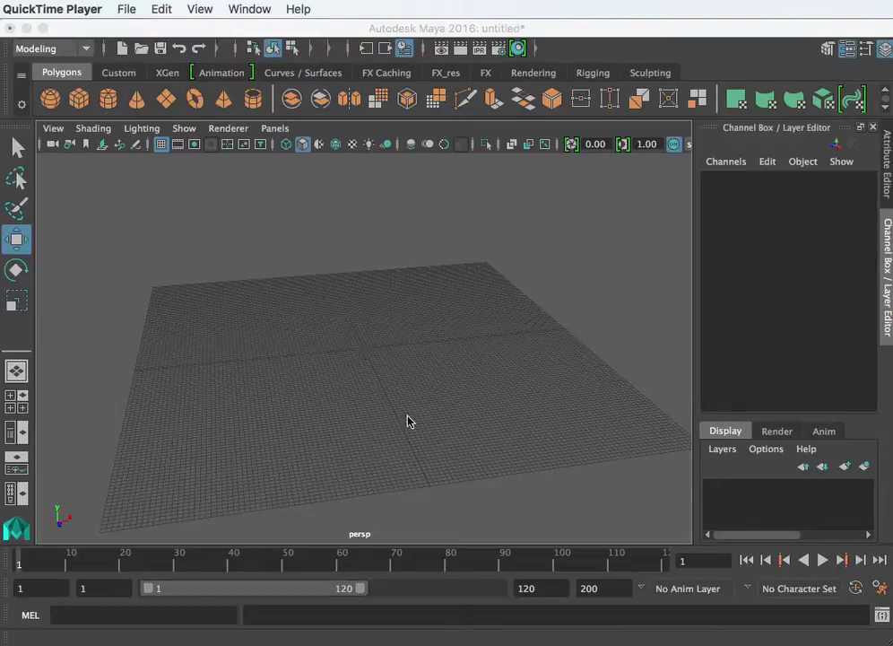
Orbit and zoom the perspective view to inspect the grid plane from several angles
left_click_drag(476, 426, 454, 454, "alt")
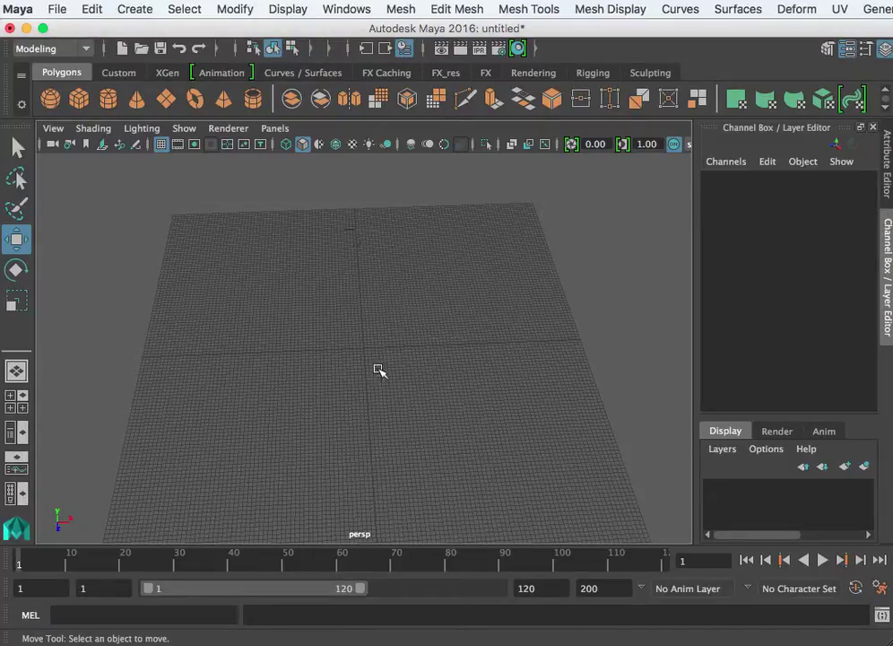
left_click_drag(368, 360, 370, 337, "alt")
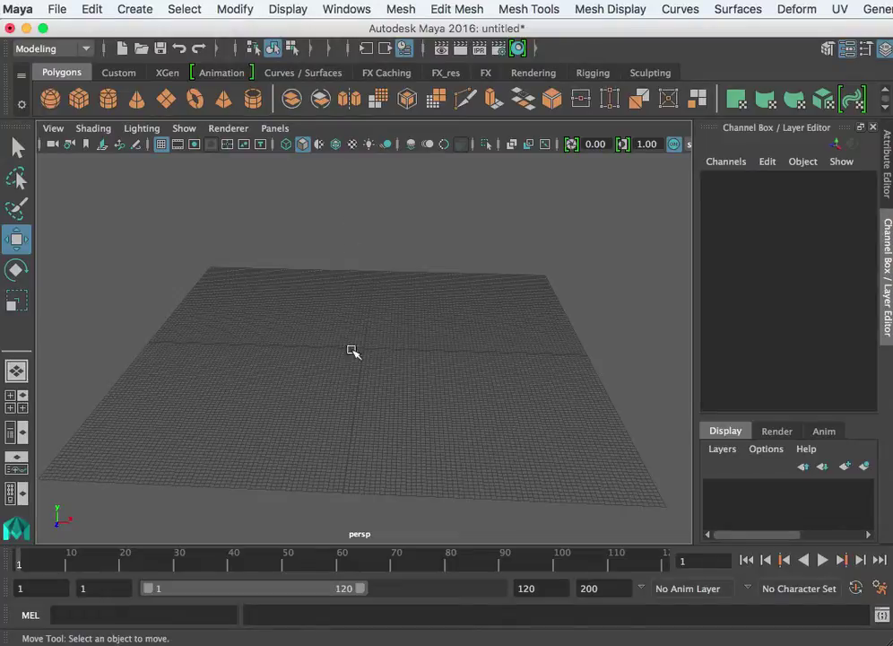
left_click_drag(383, 423, 392, 460, "alt")
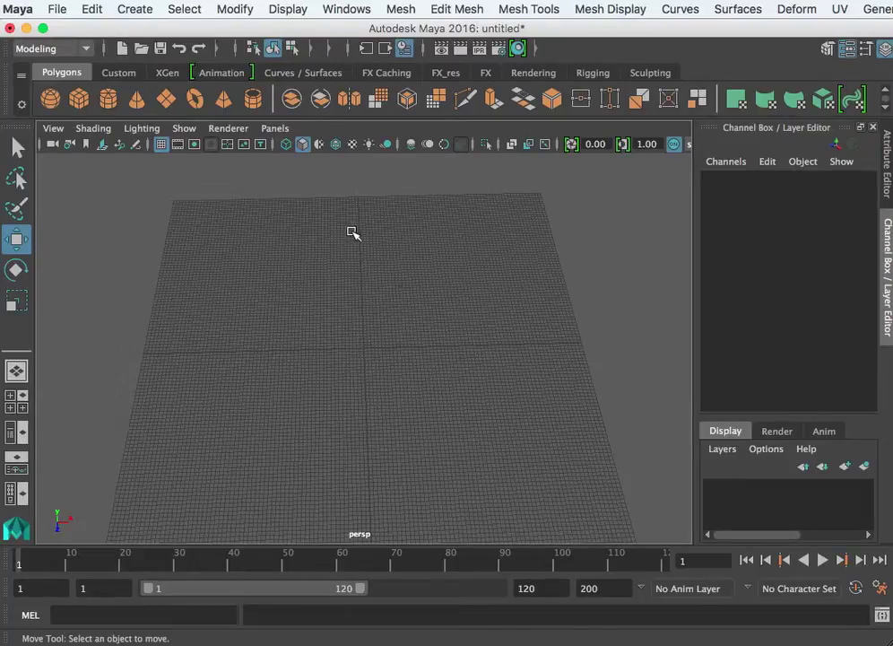
left_click_drag(355, 375, 377, 328, "alt")
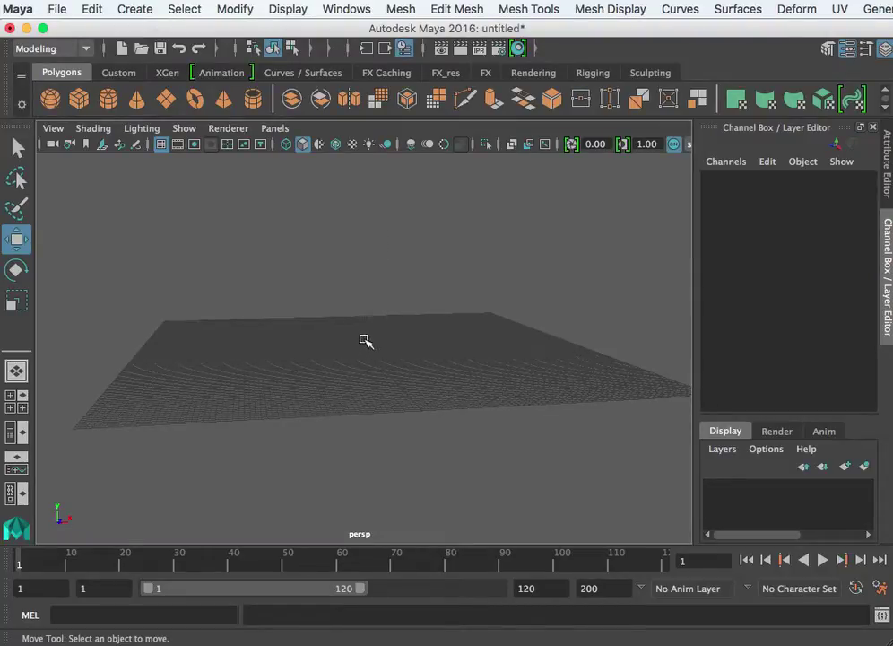
left_click_drag(365, 342, 365, 391, "alt")
left_click_drag(342, 463, 396, 468, "alt")
scroll(450, 391, "up", 3)
scroll(450, 391, "down", 2)
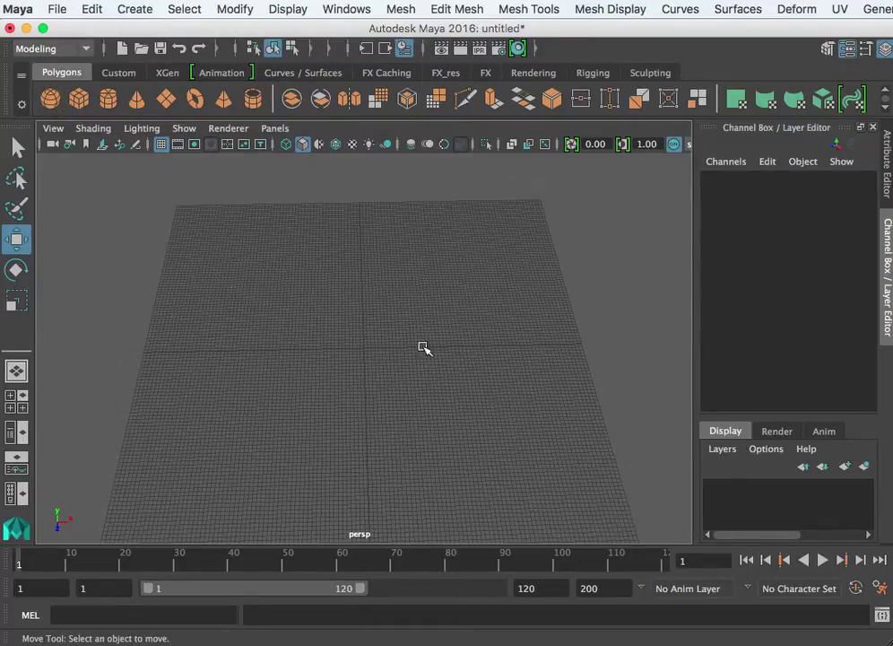
scroll(421, 347, "up", 5)
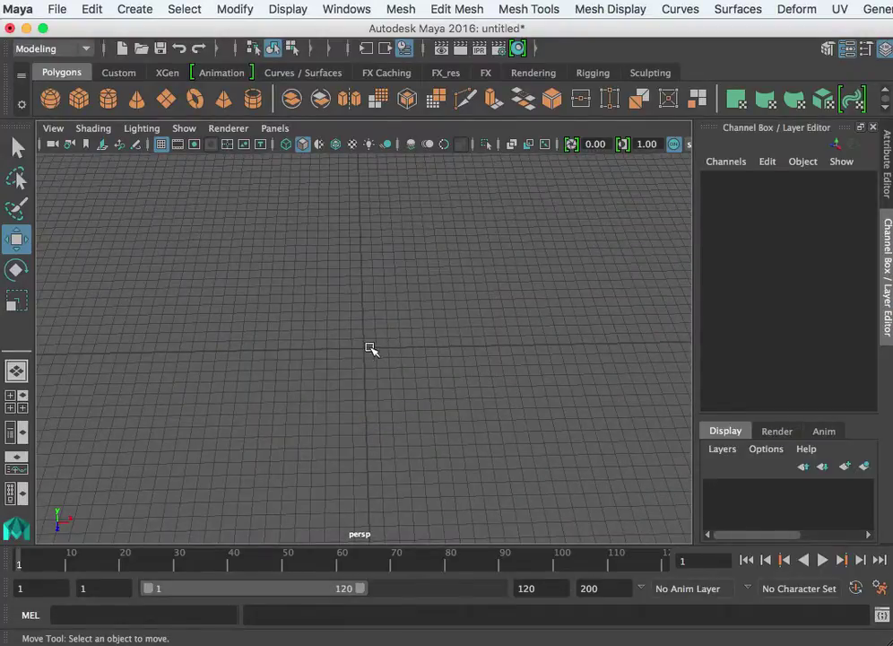
scroll(381, 359, "down", 6)
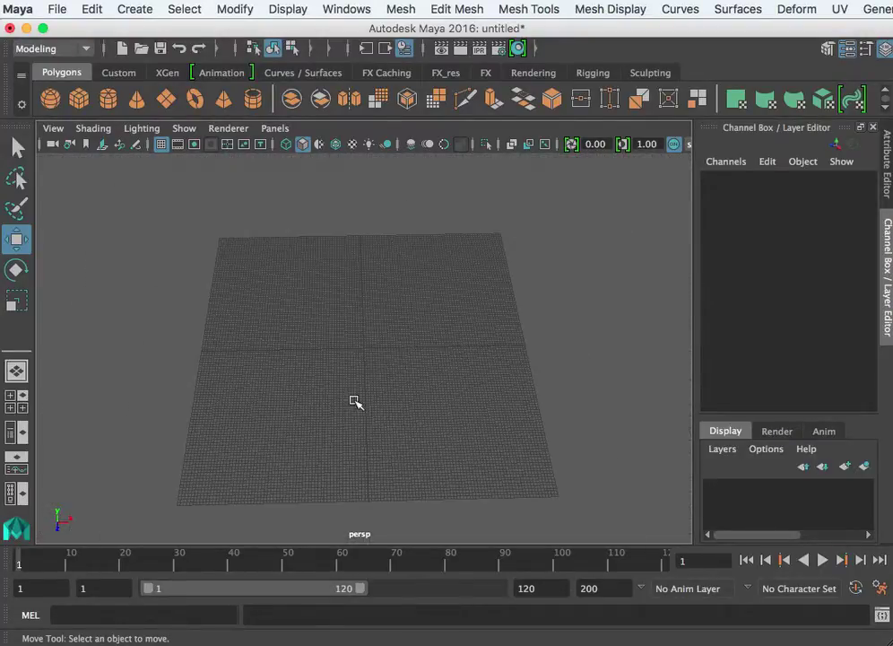
left_click_drag(355, 402, 359, 332, "alt")
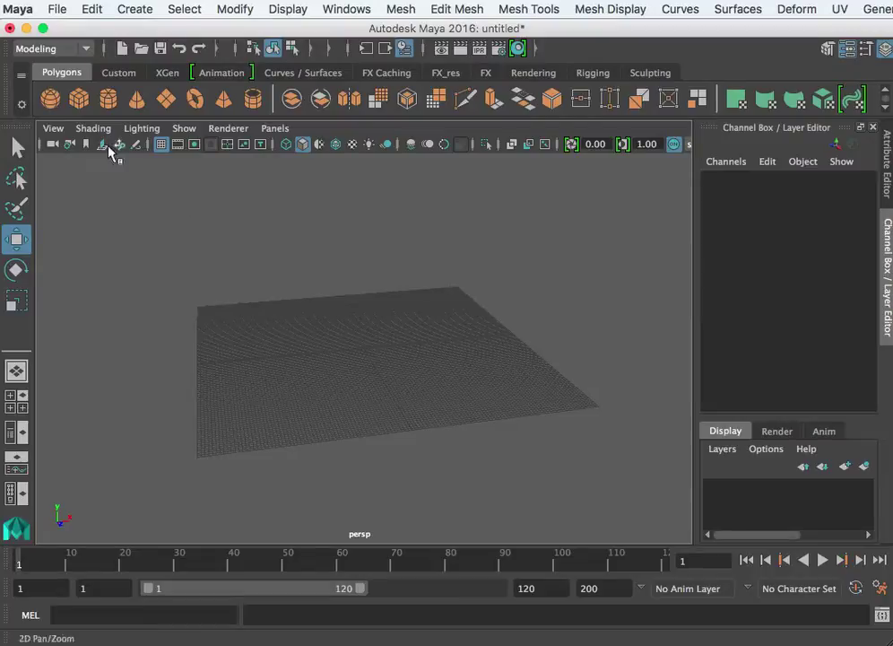
Create a polygon sphere at the origin, then toggle the Attribute Editor and Channel Box
left_click(50, 101)
scroll(366, 305, "up", 8)
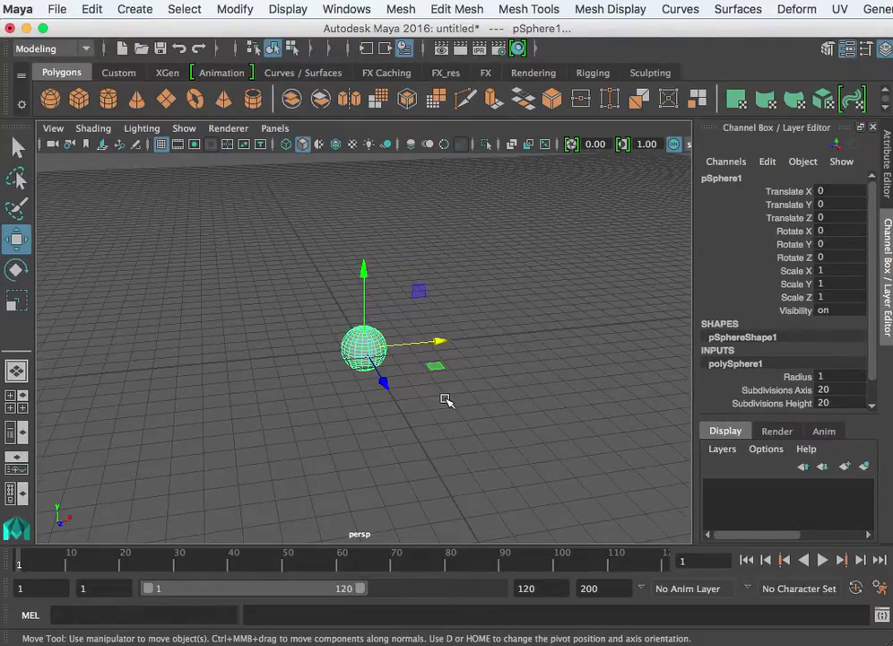
scroll(446, 400, "down", 2)
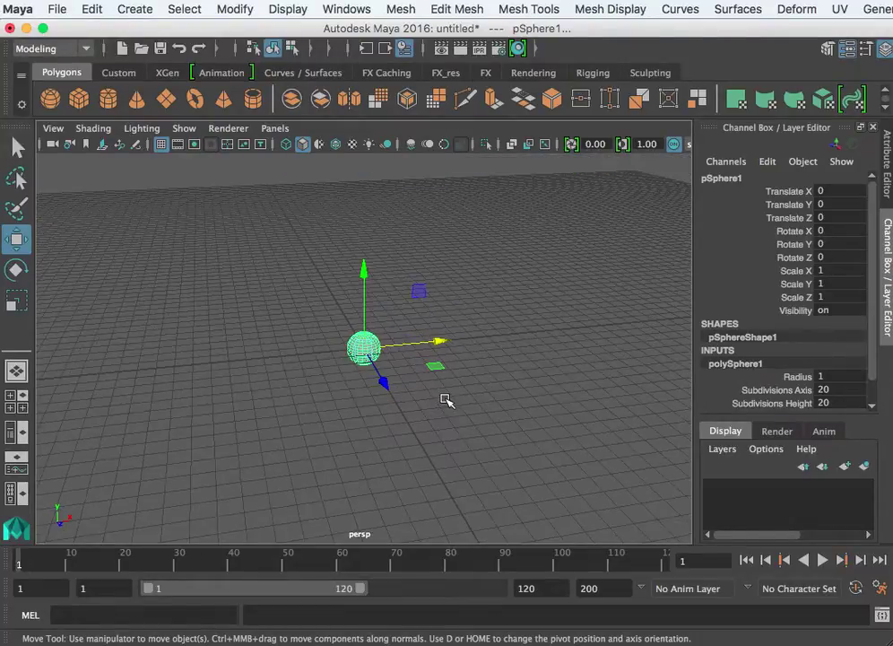
left_click(873, 127)
left_click(878, 127)
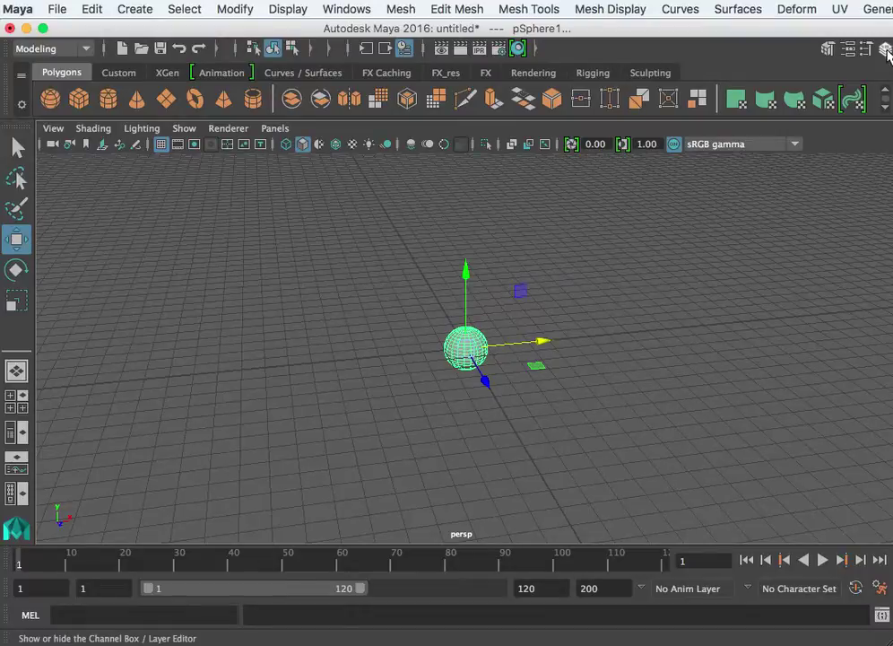
left_click(885, 51)
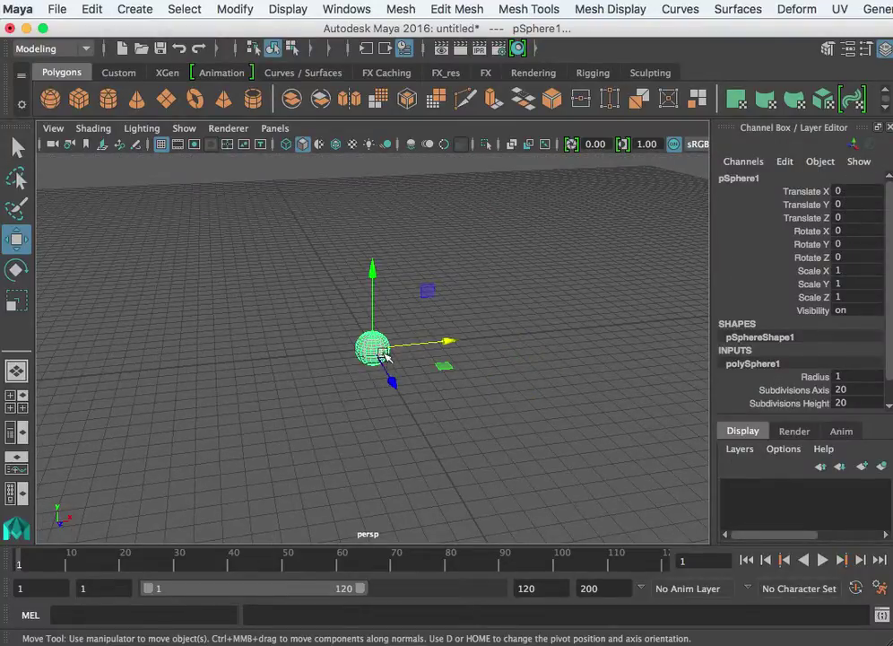
Set the sphere's Translate X to 4, then back to 0
left_click(848, 192)
left_click(847, 205)
left_click(846, 218)
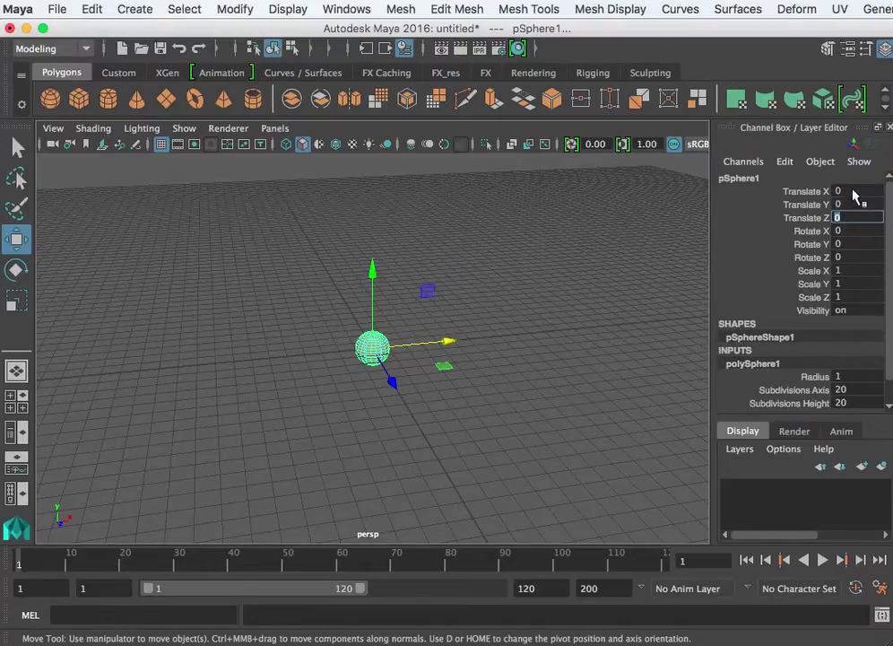
left_click(850, 191)
type("4")
key("Return")
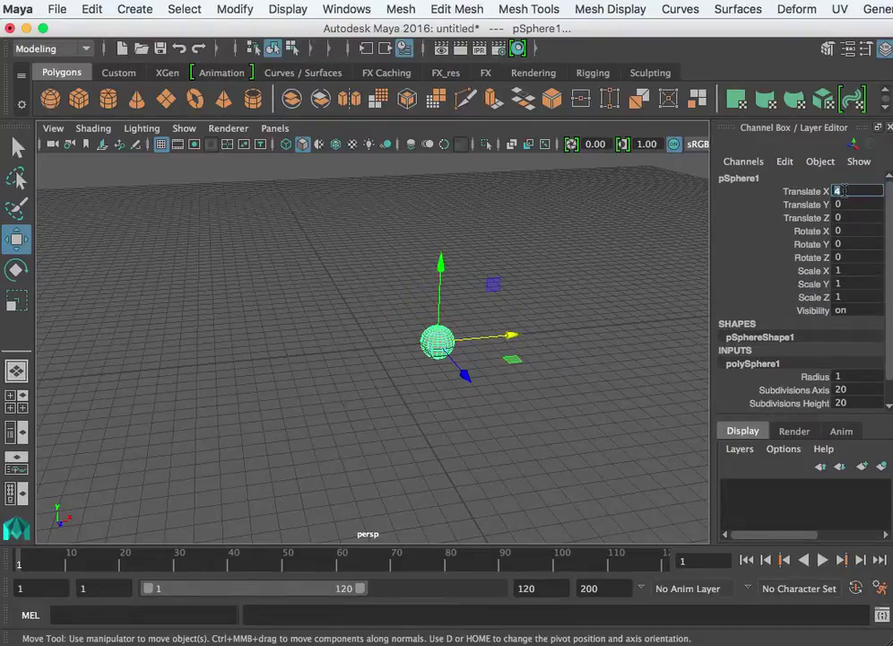
type("0")
key("Return")
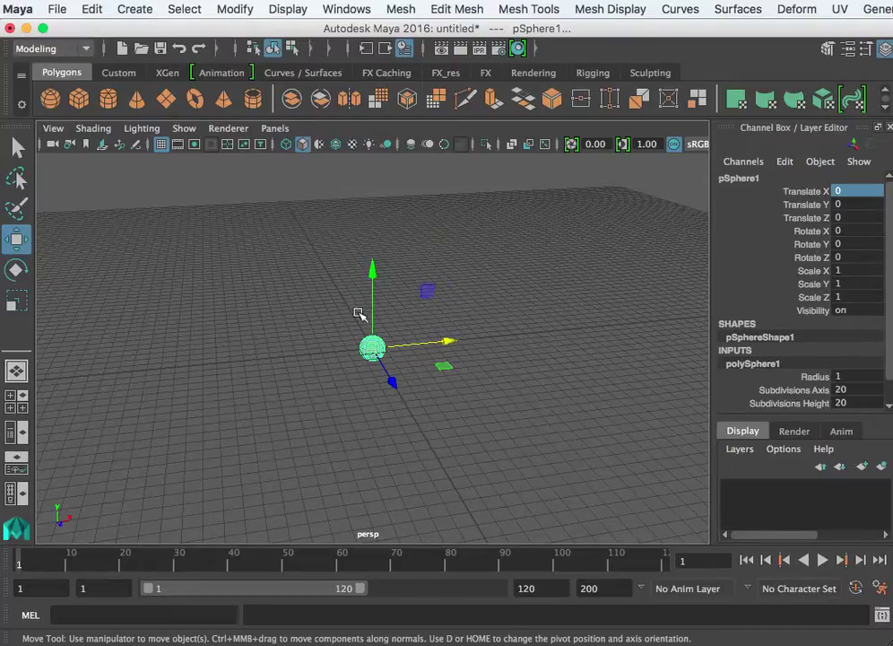
Clear the sphere selection, then dolly and tumble the camera around the shaded sphere
left_click(538, 249)
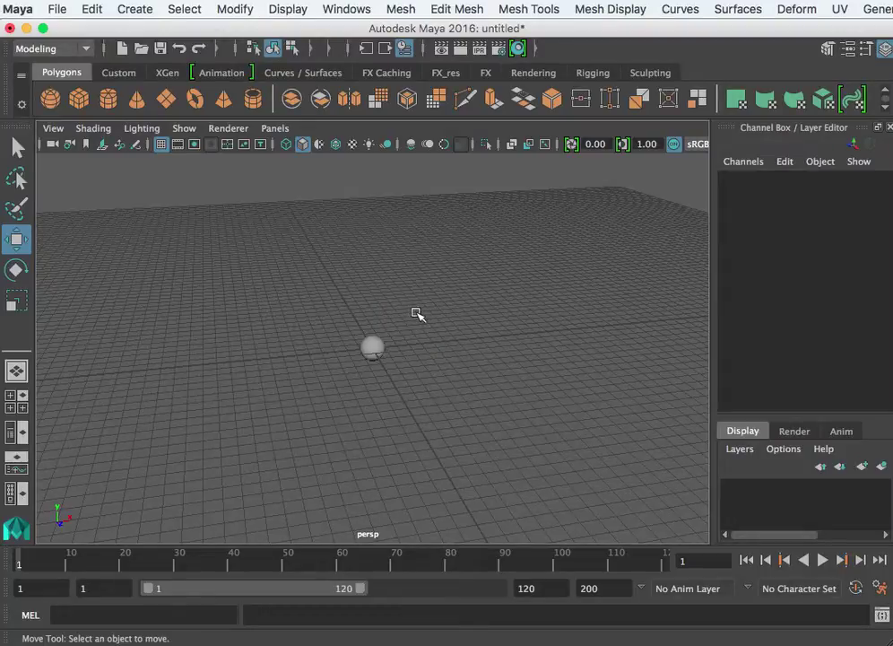
scroll(418, 311, "up", 6)
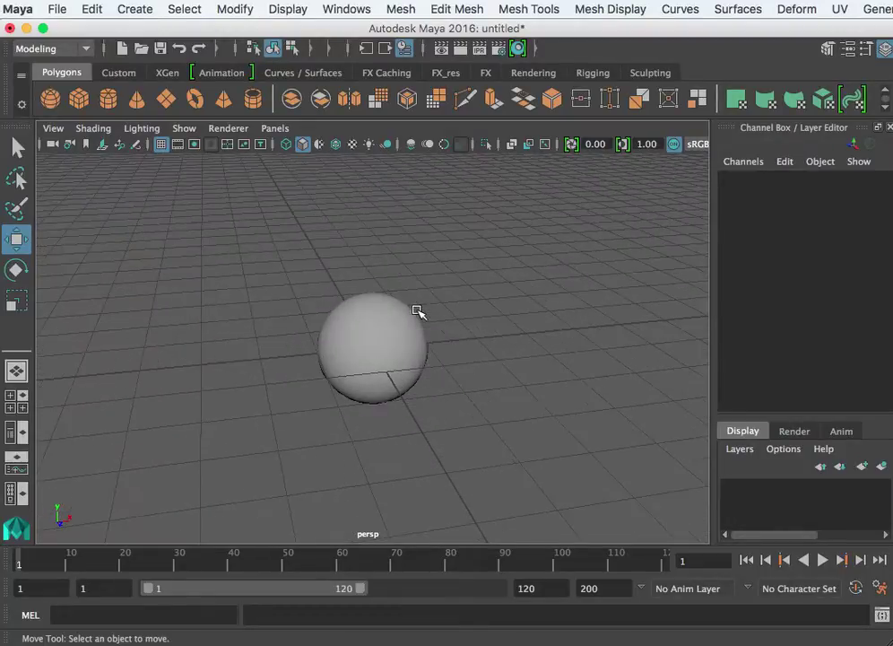
scroll(418, 311, "down", 3)
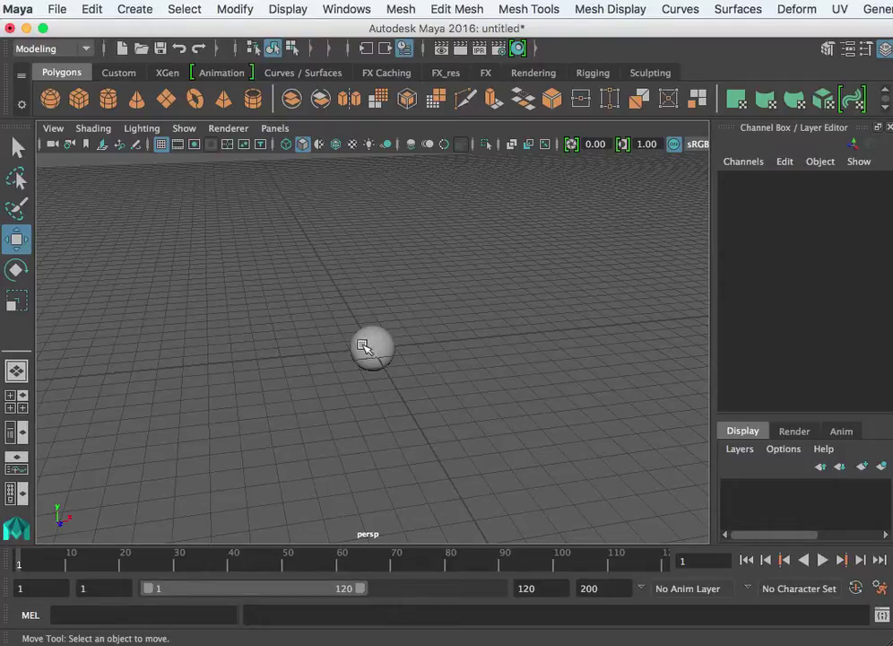
left_click_drag(363, 346, 642, 359, "alt")
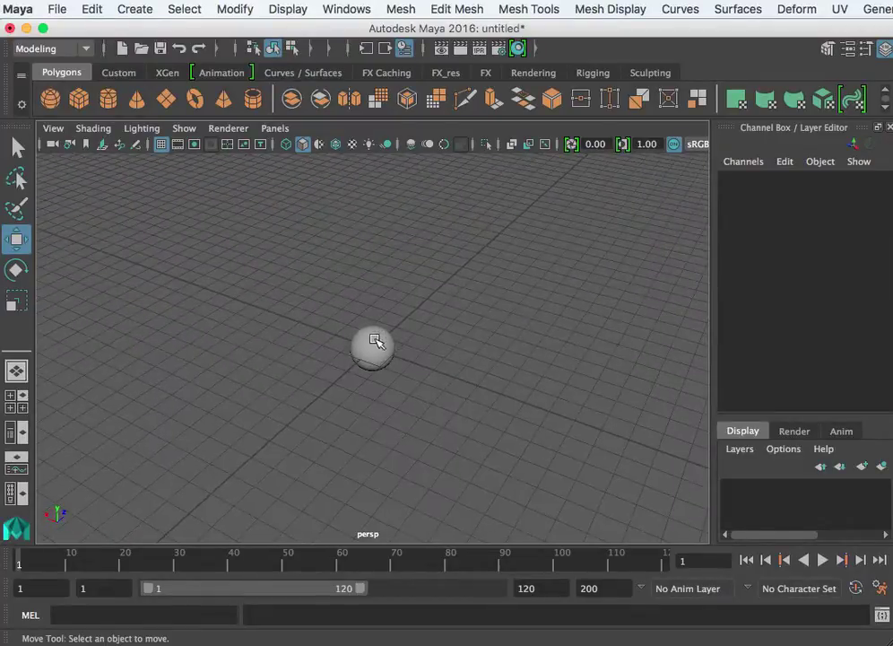
left_click_drag(347, 411, 399, 411, "alt")
left_click_drag(285, 398, 349, 349, "alt")
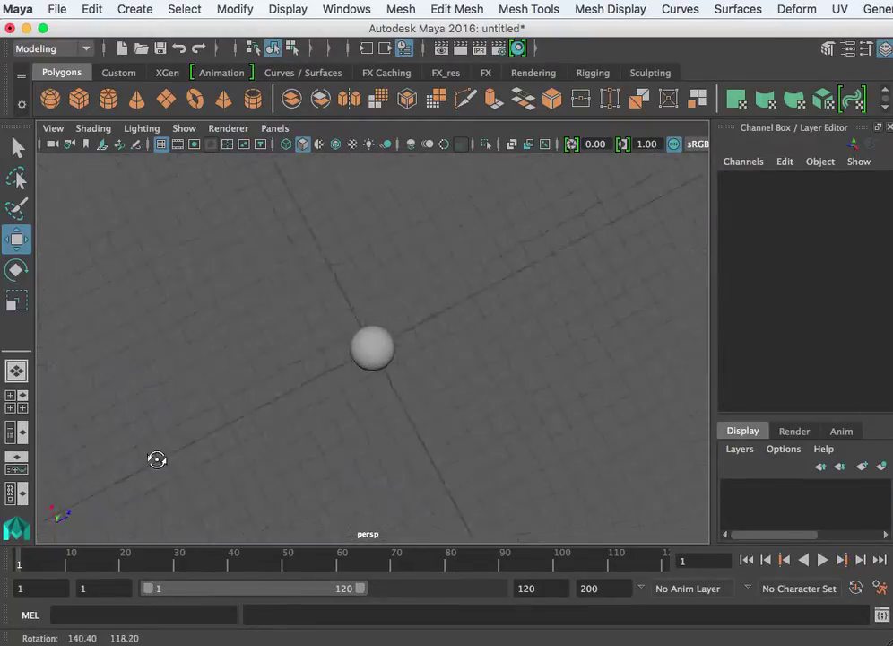
left_click_drag(455, 384, 498, 376, "alt")
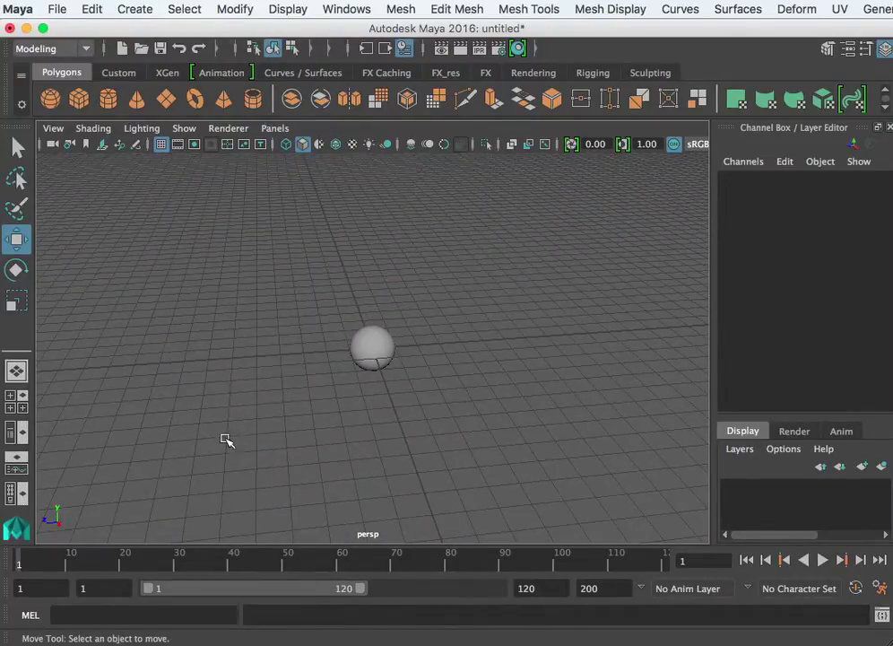
Reorient the view, select pSphere1 and frame it with F so it fills the viewport
left_click_drag(224, 439, 258, 415, "alt")
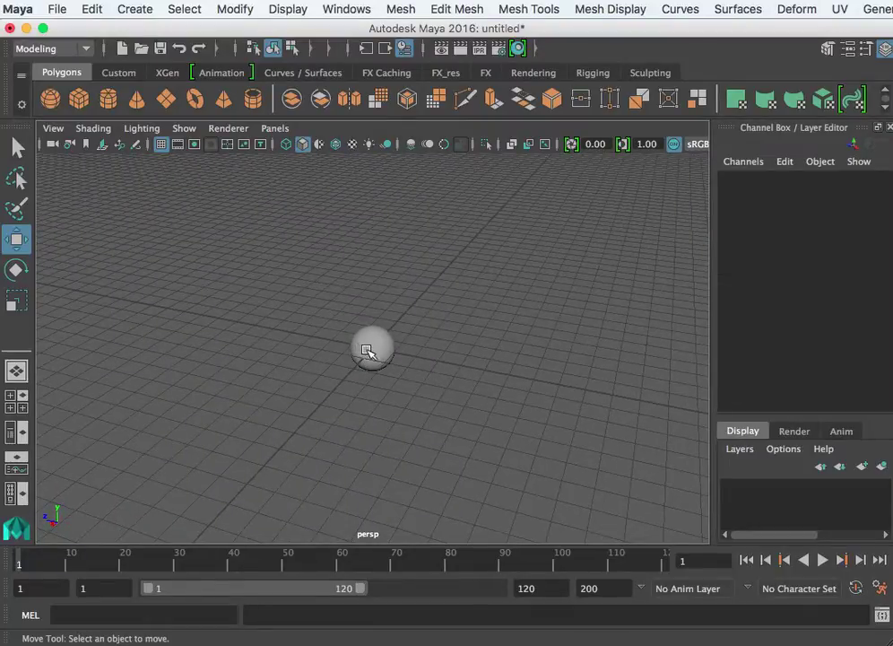
middle_click_drag(367, 350, 411, 356, "alt")
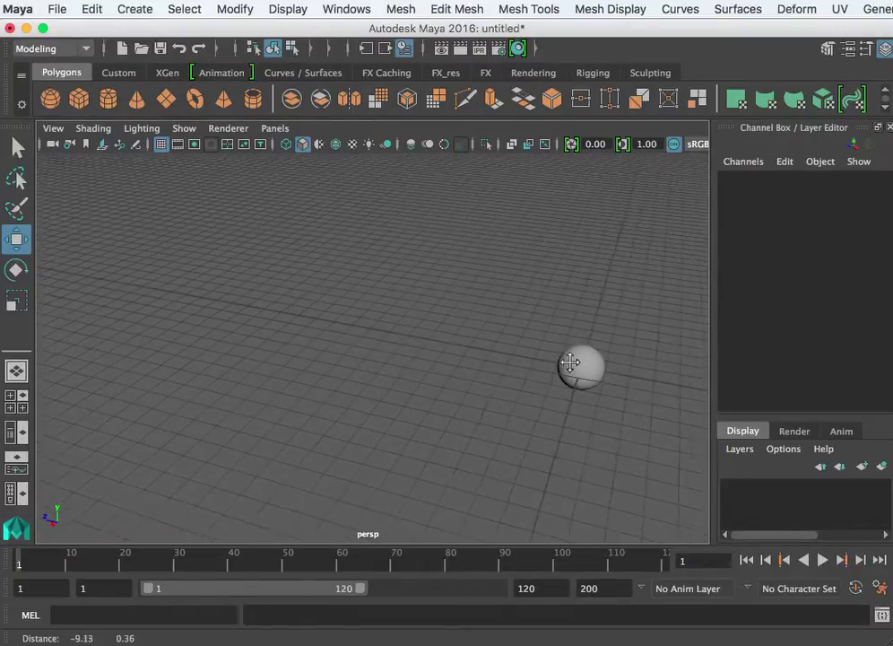
key("ctrl+z")
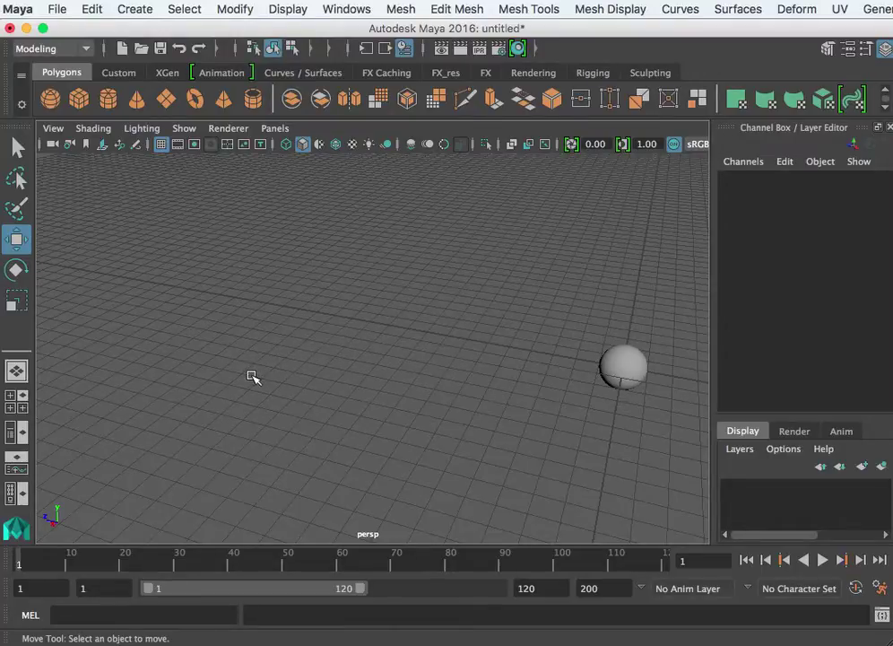
left_click_drag(253, 377, 332, 361, "alt")
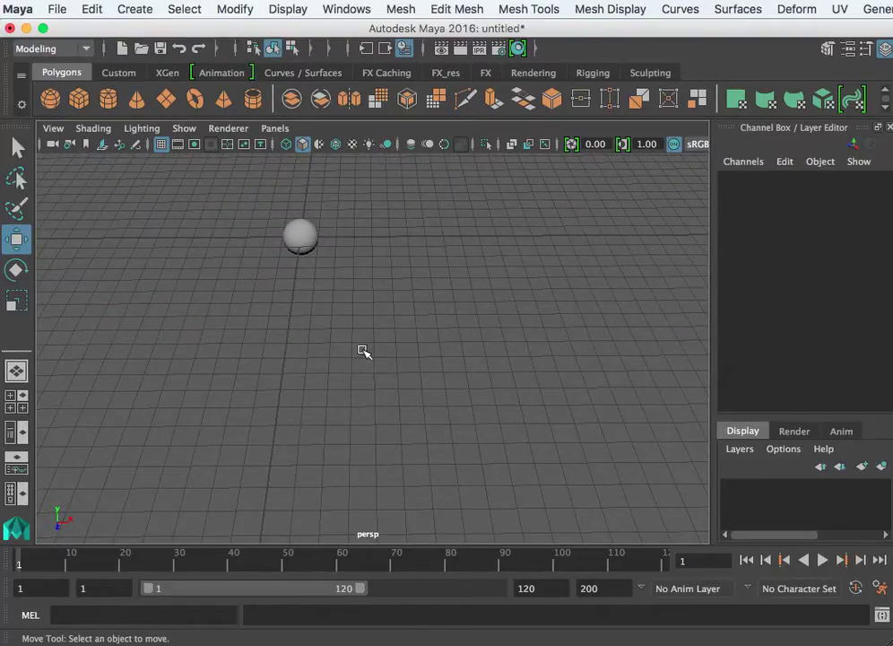
left_click_drag(363, 352, 356, 375, "alt")
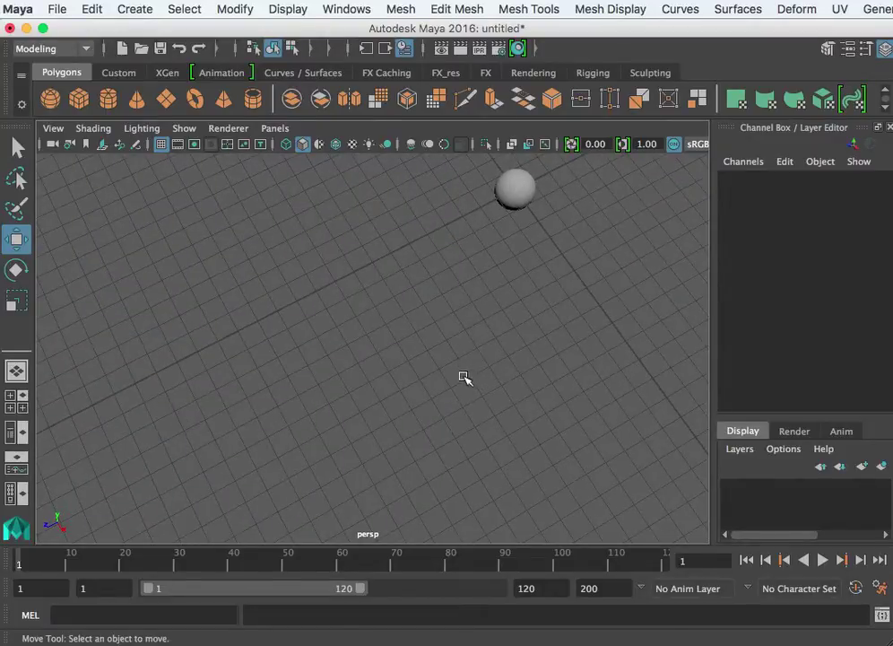
left_click(525, 185)
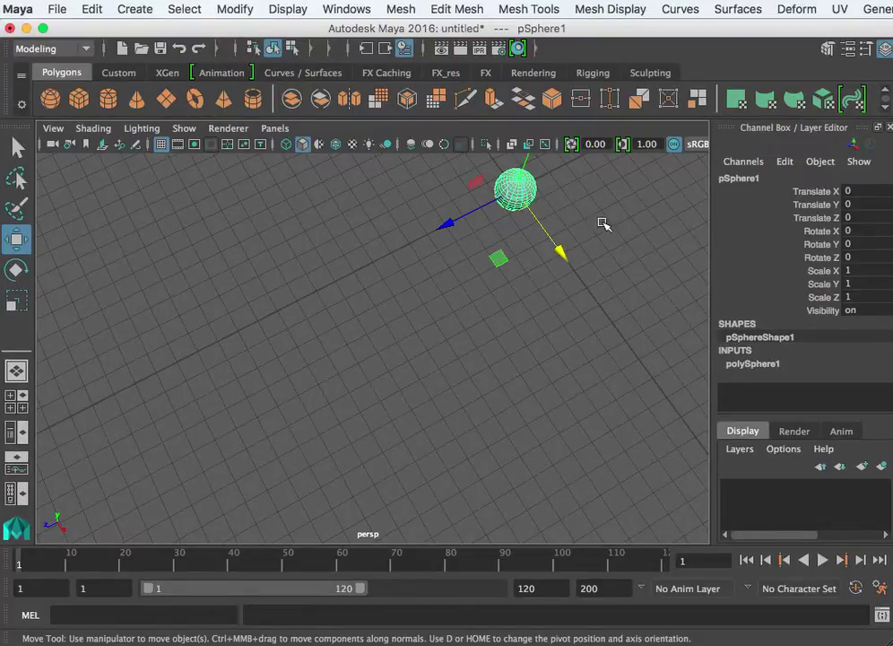
key("f")
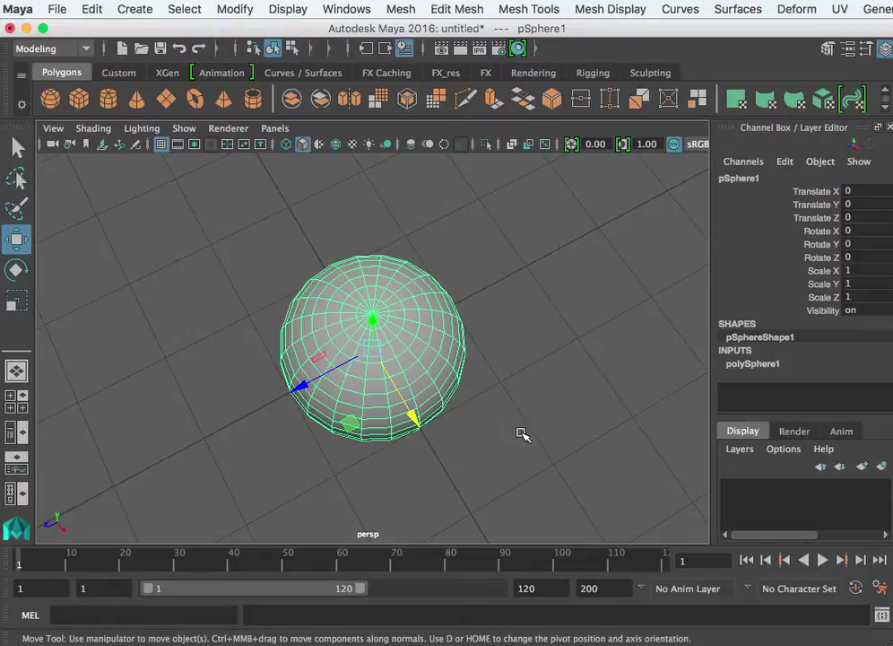
Tumble and dolly around the sphere, switch it to smooth shading with 5, and deselect it
left_click_drag(502, 412, 291, 368, "alt")
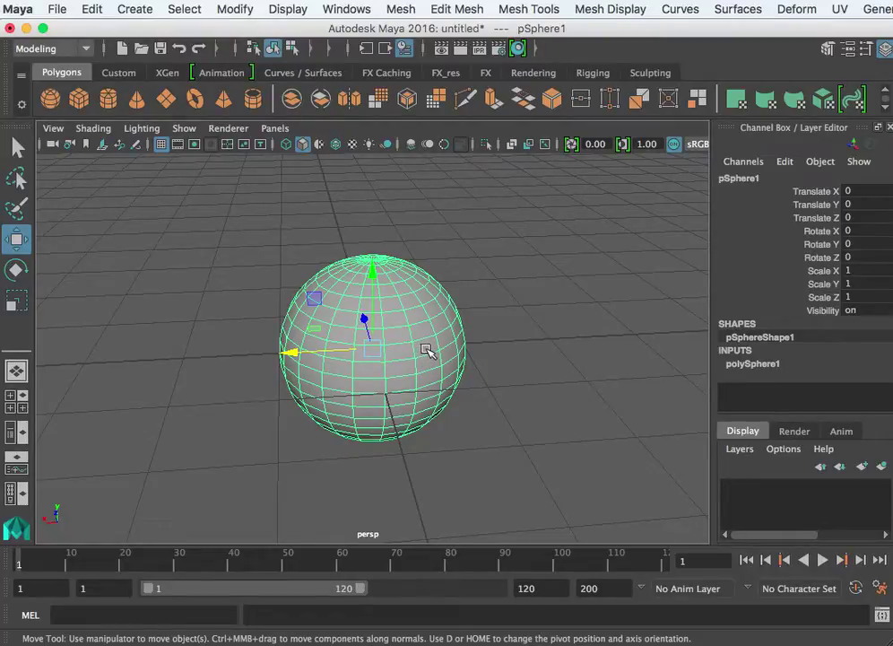
right_click_drag(427, 350, 224, 375, "alt")
left_click_drag(209, 366, 184, 354, "alt")
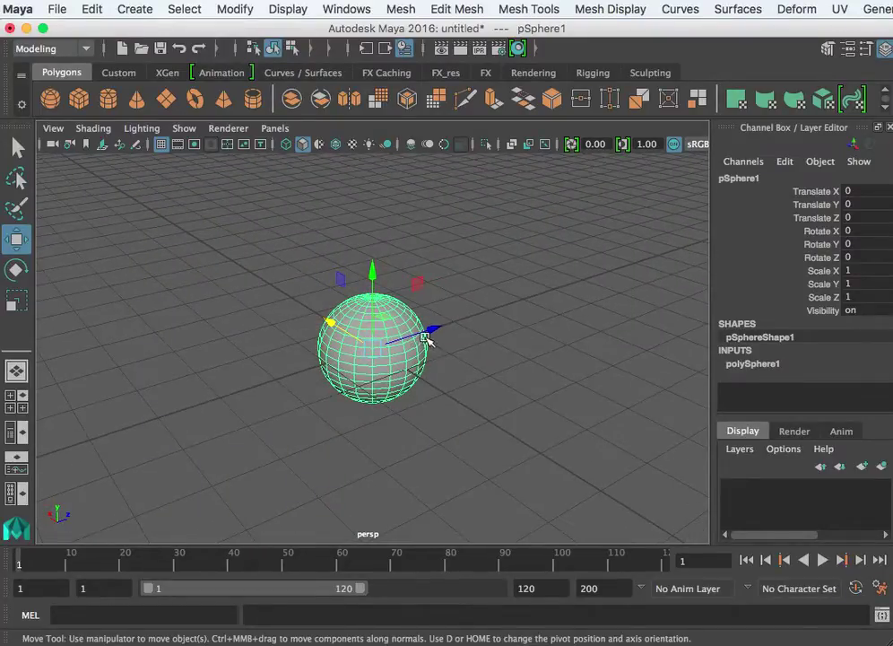
scroll(412, 413, "down", 3)
scroll(422, 411, "up", 6)
key("5")
left_click(577, 344)
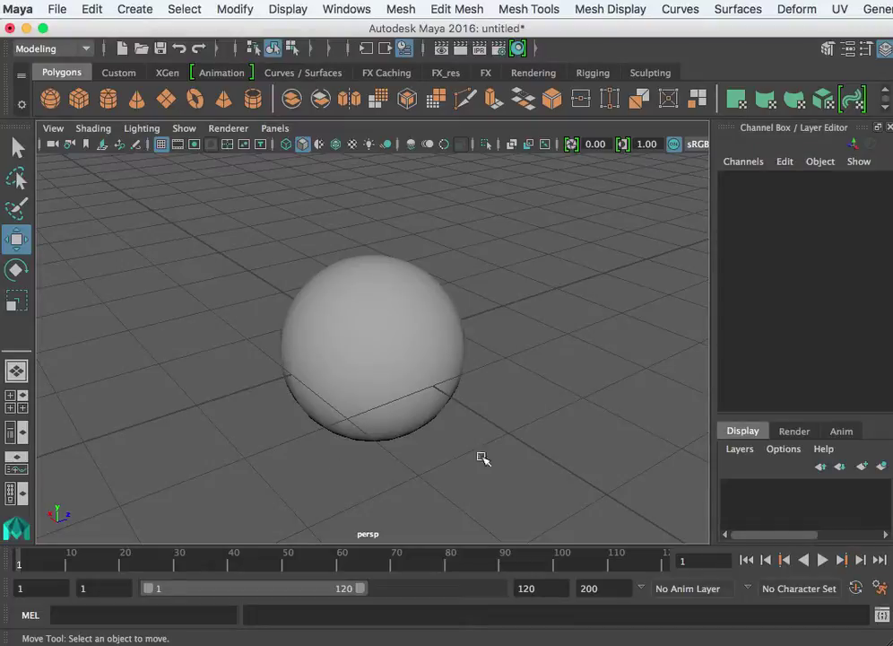
Switch to the four-view layout, reselect the sphere and delete it
key("space")
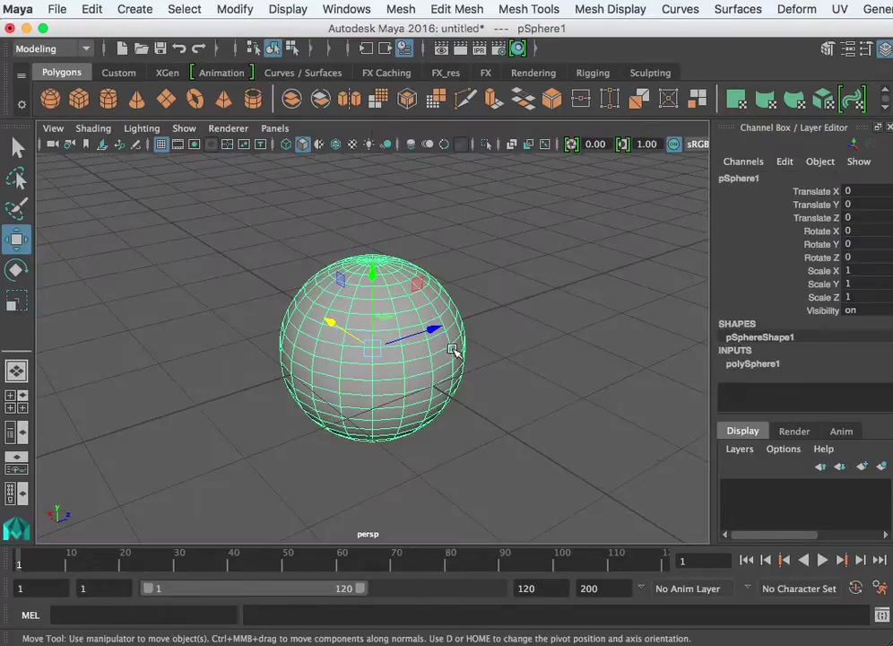
left_click(524, 334)
left_click(384, 344)
key("Delete")
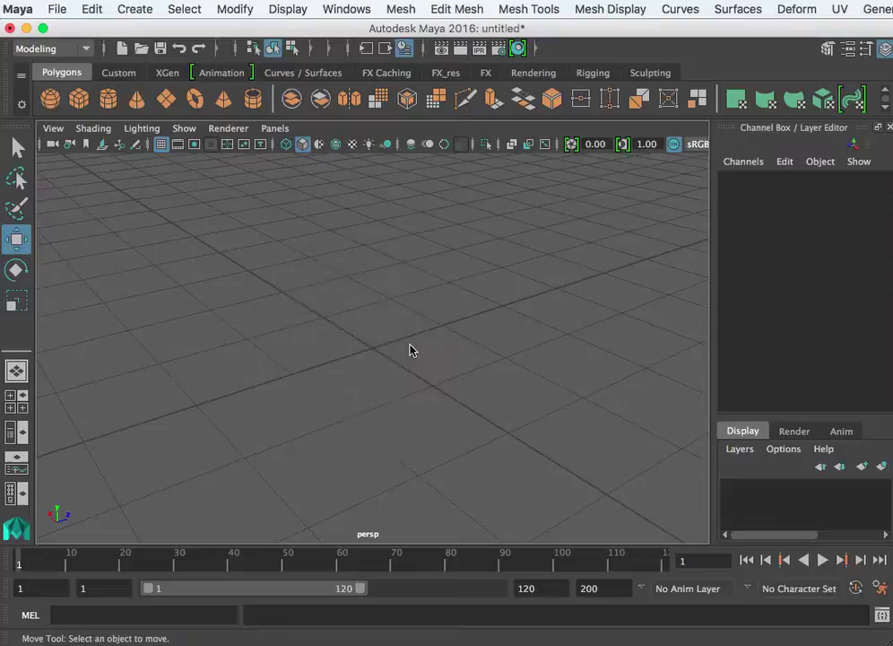
Tear off the Create > Polygon Primitives menu and place it over the viewport
left_click(137, 11)
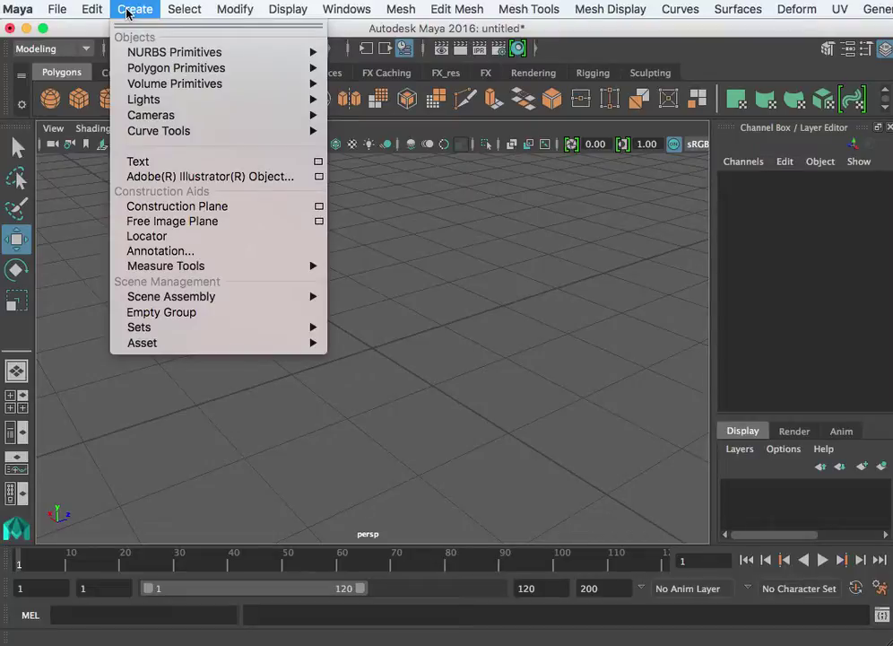
mouse_move(158, 72)
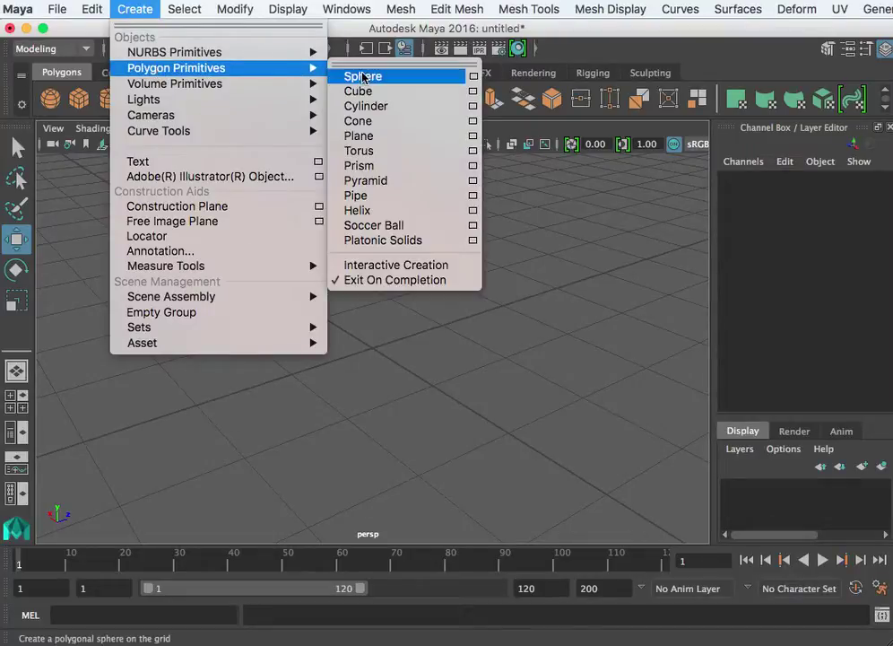
left_click(409, 65)
left_click_drag(468, 69, 596, 175)
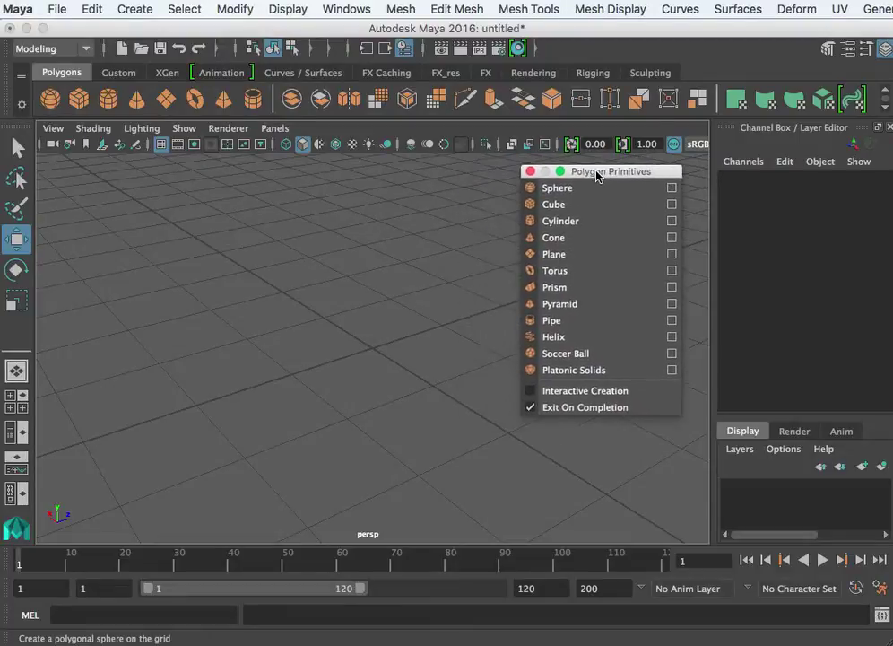
Create a sphere from the torn-off menu, drag it to X 5.073, and open Sphere options
left_click(551, 191)
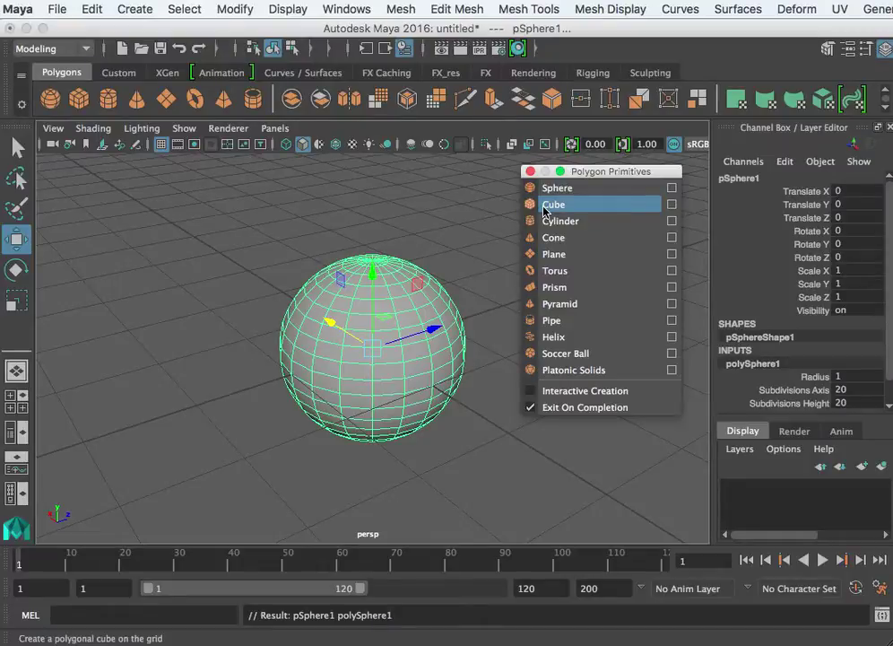
middle_click_drag(262, 253, 215, 244)
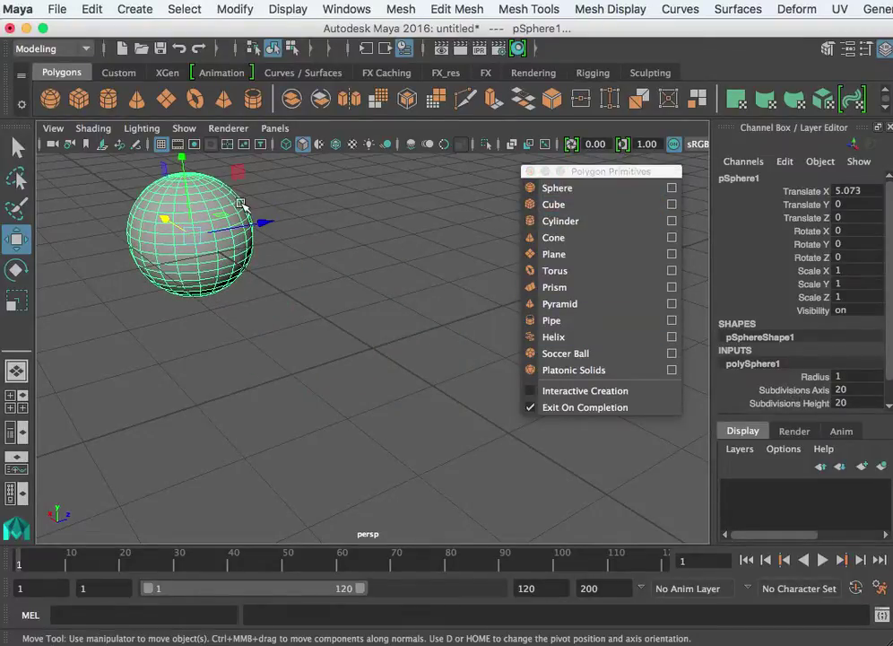
scroll(241, 204, "down", 2)
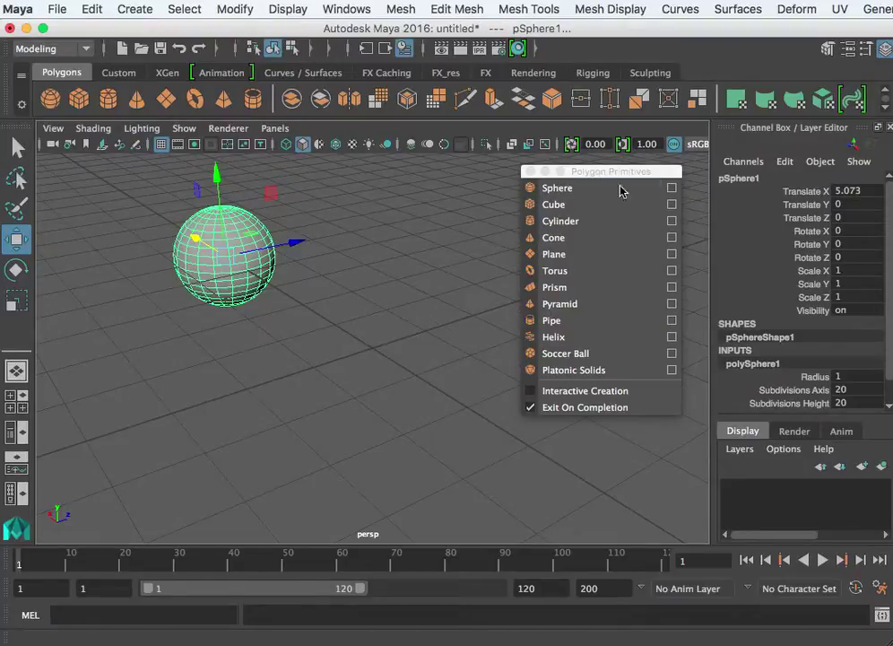
left_click(673, 190)
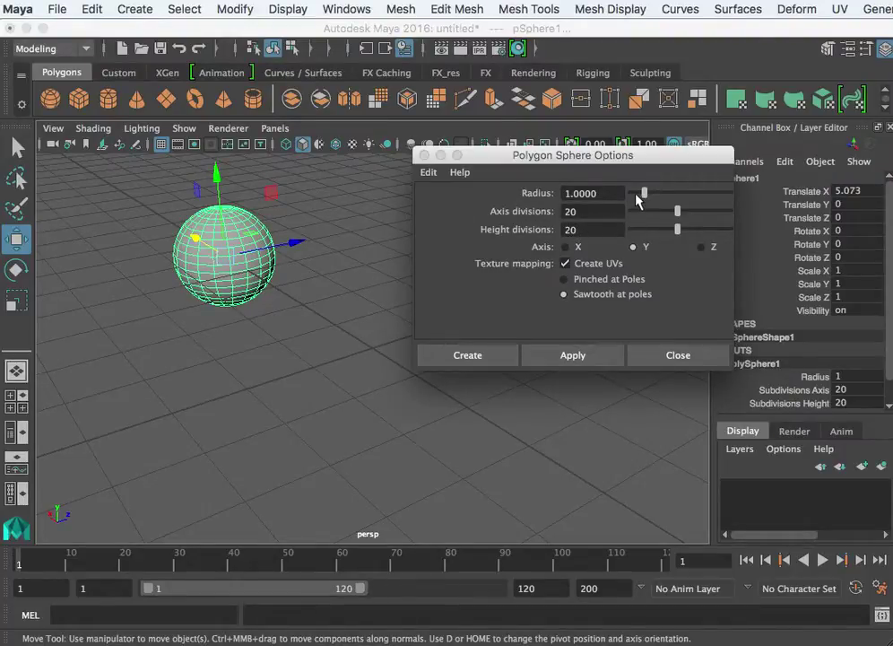
Set sphere options to radius 4.6309, 10 axis and 14 height divisions, and apply
left_click_drag(644, 193, 689, 194)
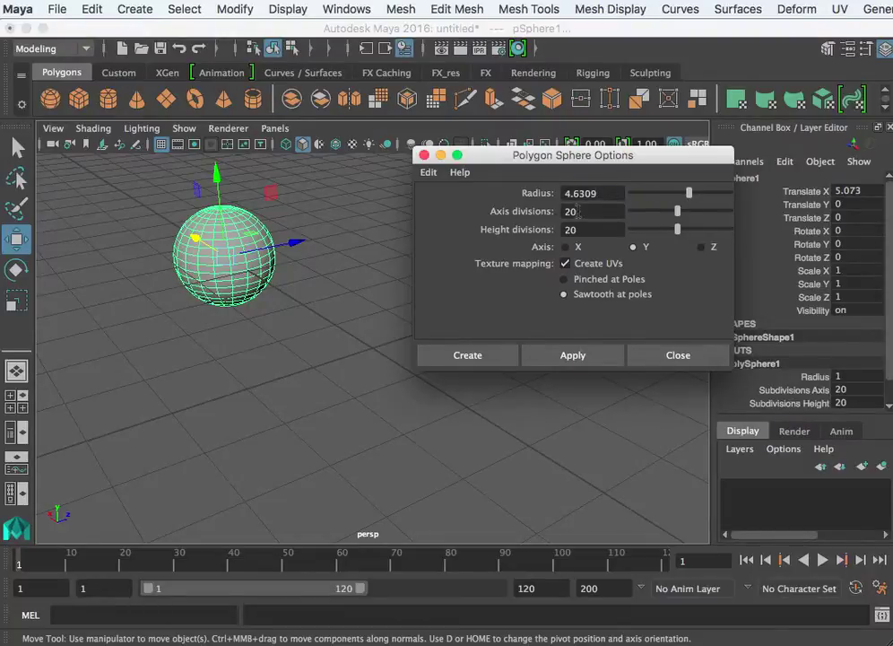
left_click_drag(564, 155, 596, 185)
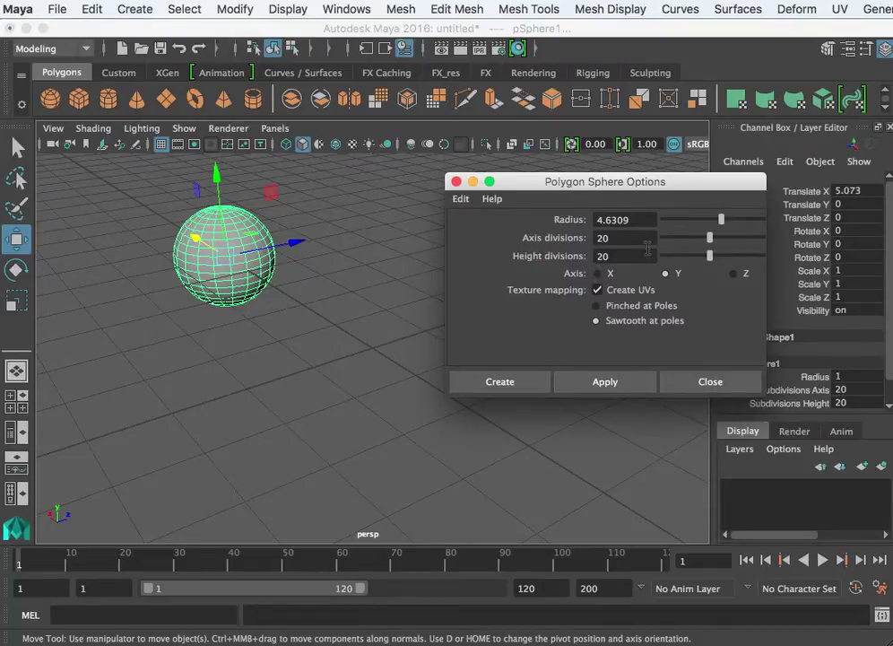
left_click_drag(708, 237, 692, 260)
left_click(604, 381)
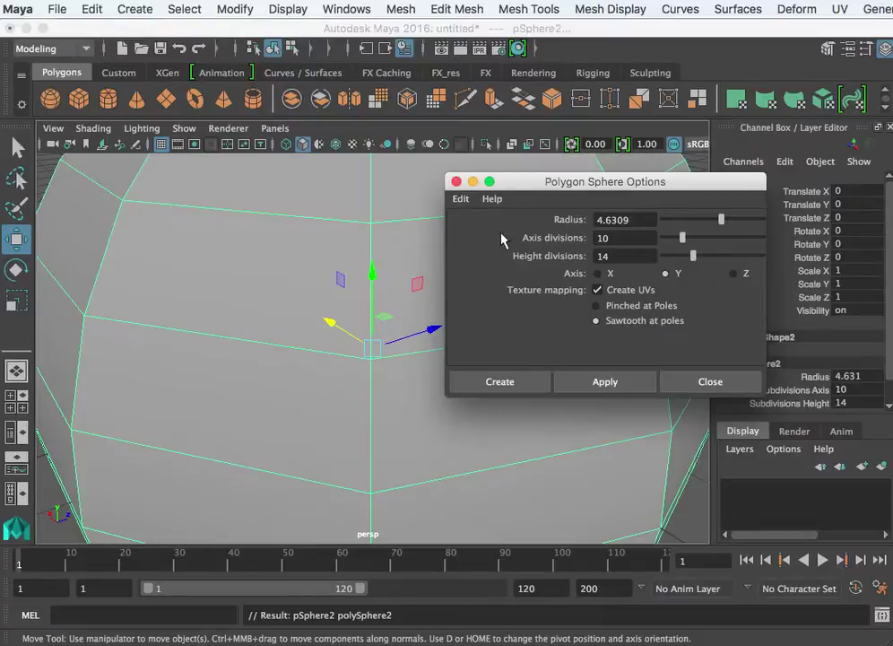
Frame the big test sphere, undo it, and reselect the small pSphere1
left_click_drag(565, 182, 892, 194)
key("f")
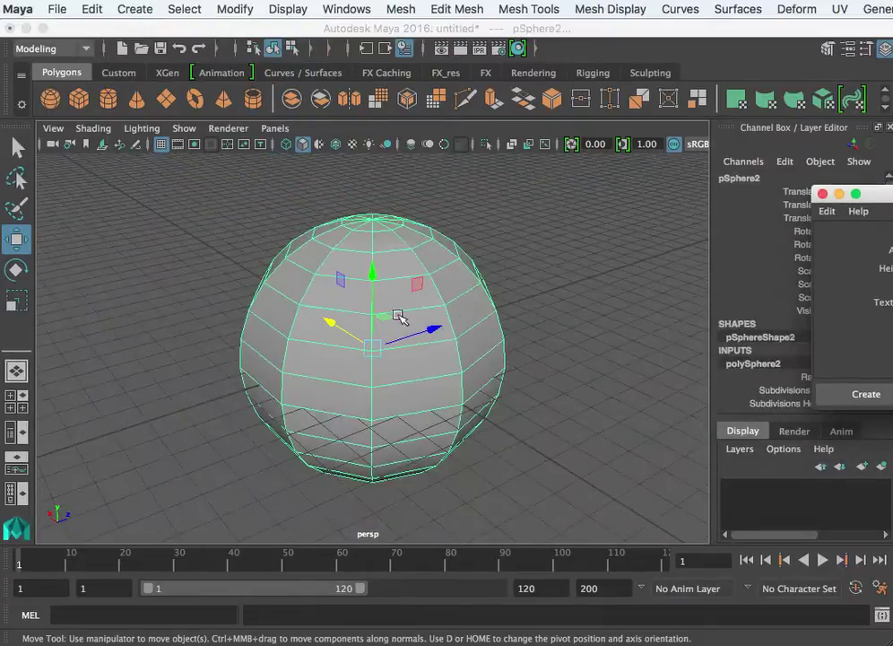
key("ctrl+z")
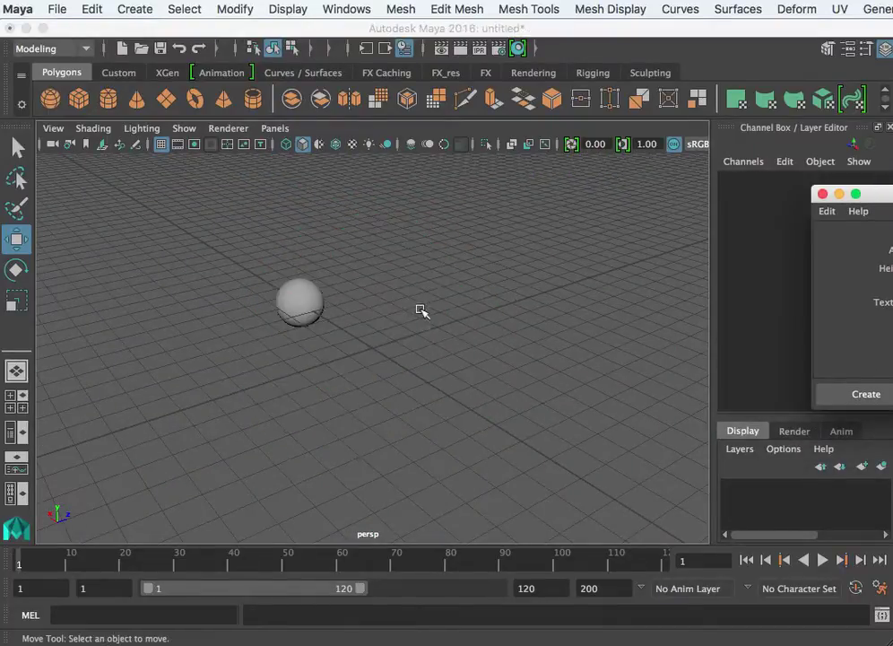
left_click_drag(875, 197, 642, 224)
left_click(324, 296)
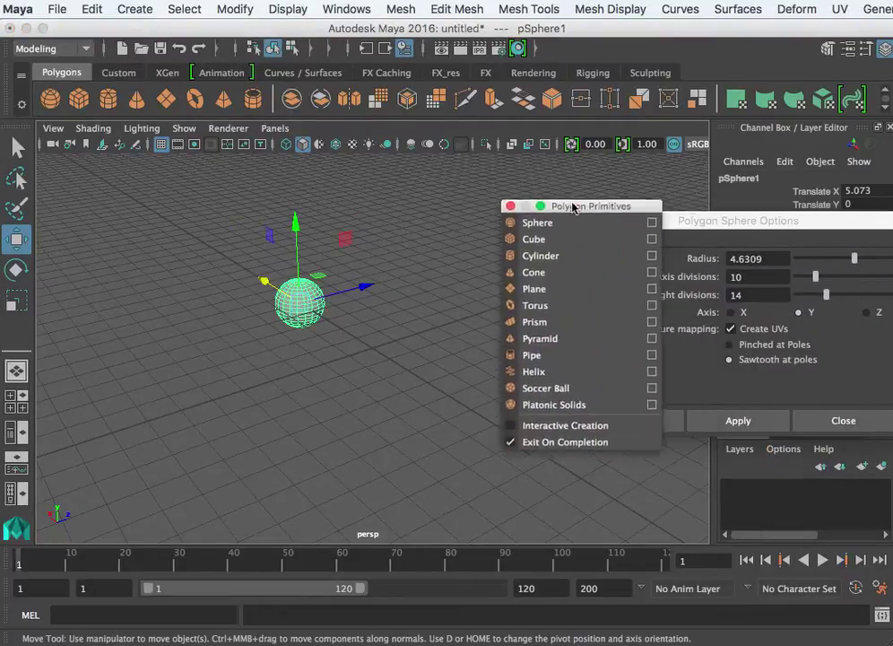
Create another big sphere, then reset the Polygon Sphere Options to their defaults
left_click(520, 217)
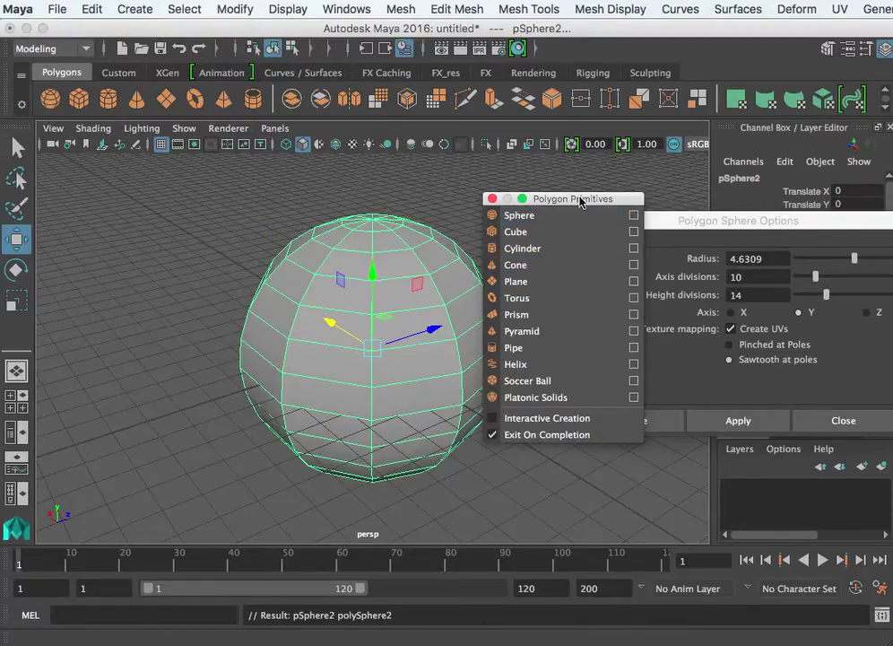
left_click_drag(580, 201, 883, 402)
left_click_drag(722, 225, 571, 173)
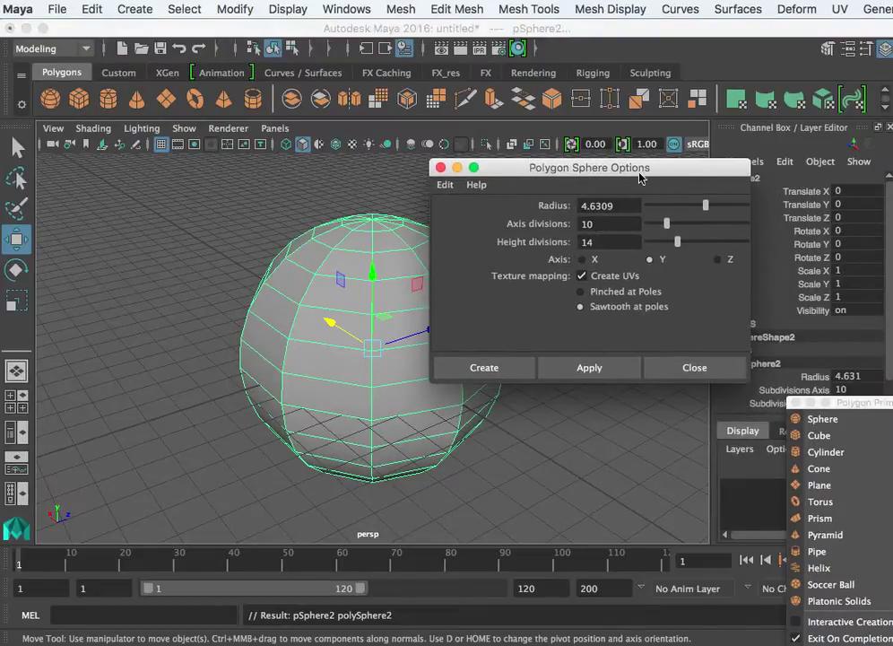
left_click_drag(574, 164, 611, 138)
left_click(483, 158)
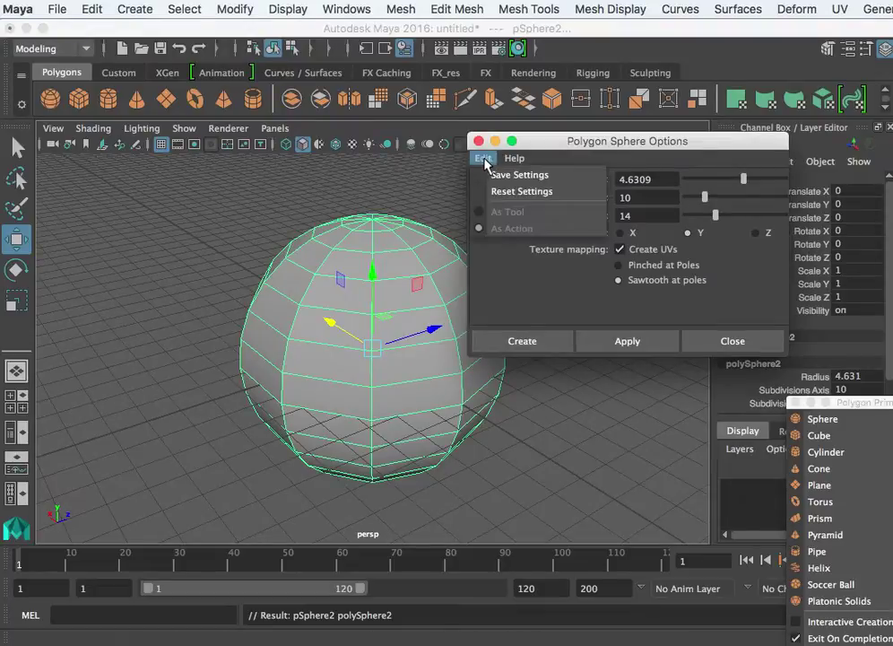
left_click(506, 191)
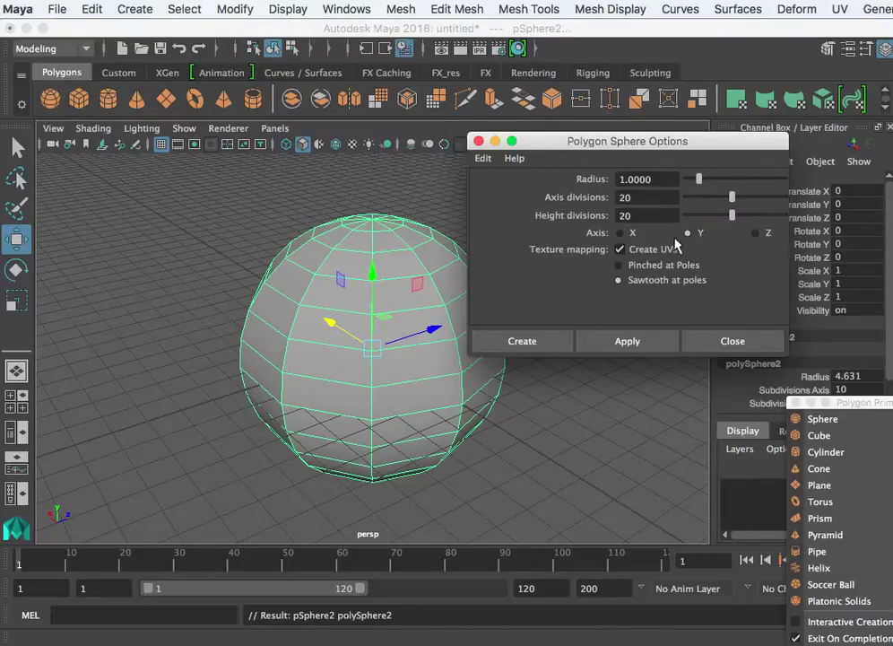
Create a default radius 1 sphere and move the new and big spheres apart
left_click(618, 332)
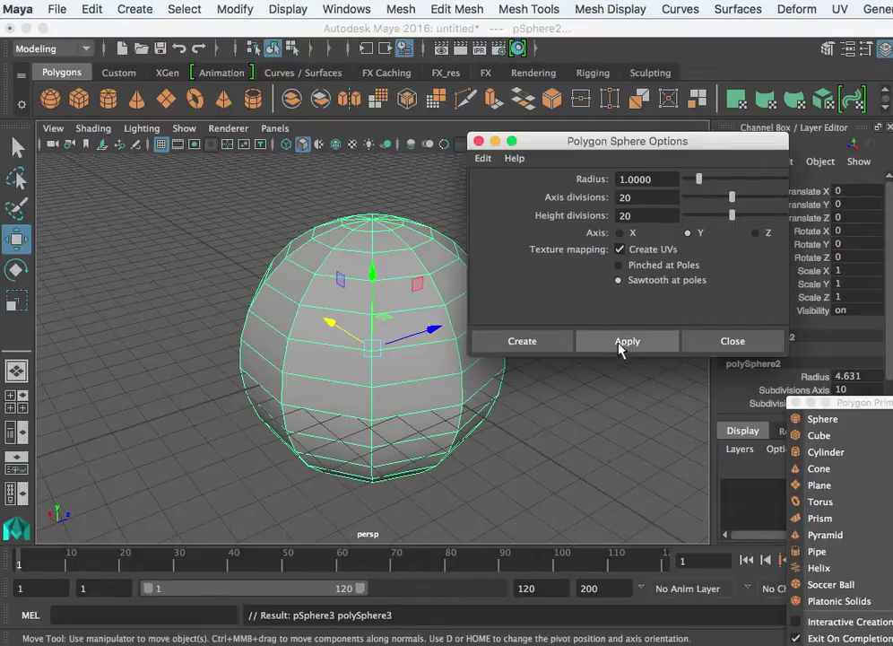
left_click_drag(336, 323, 159, 235)
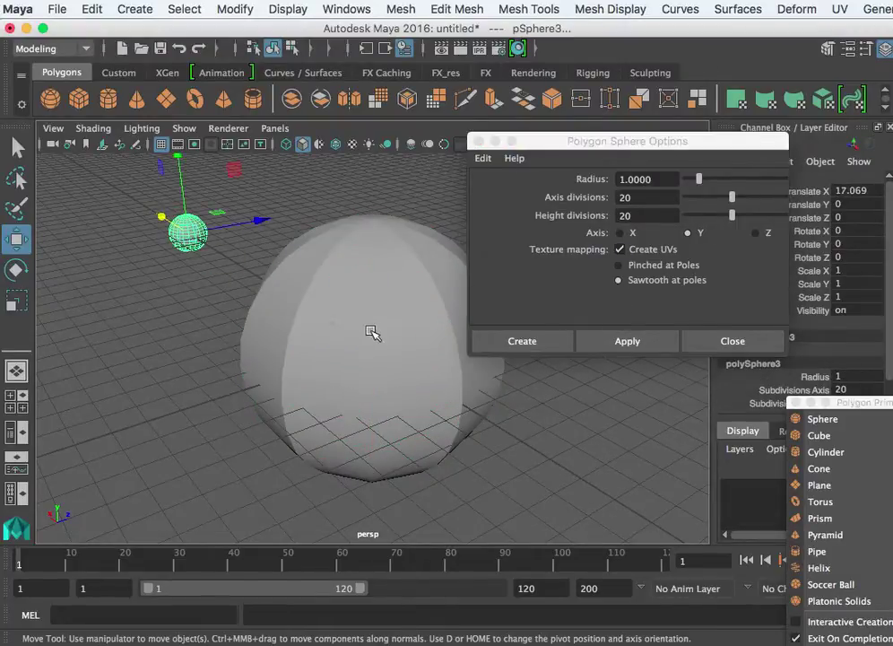
left_click(435, 334)
left_click_drag(434, 334, 205, 246)
left_click(204, 247)
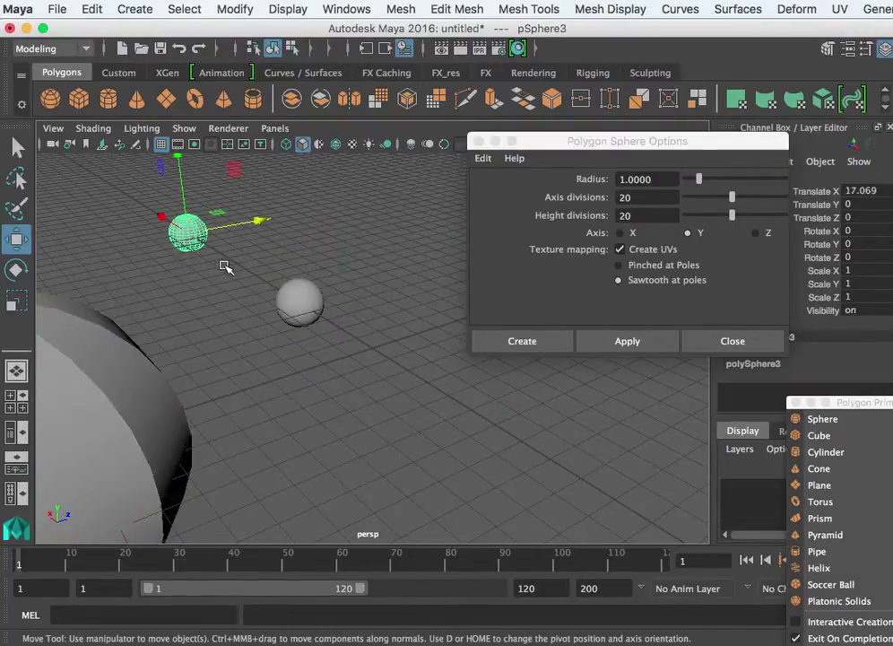
left_click_drag(143, 188, 345, 315)
Marquee-select the three spheres and delete them
left_click_drag(401, 210, 93, 533)
key("Delete")
left_click_drag(598, 142, 364, 174)
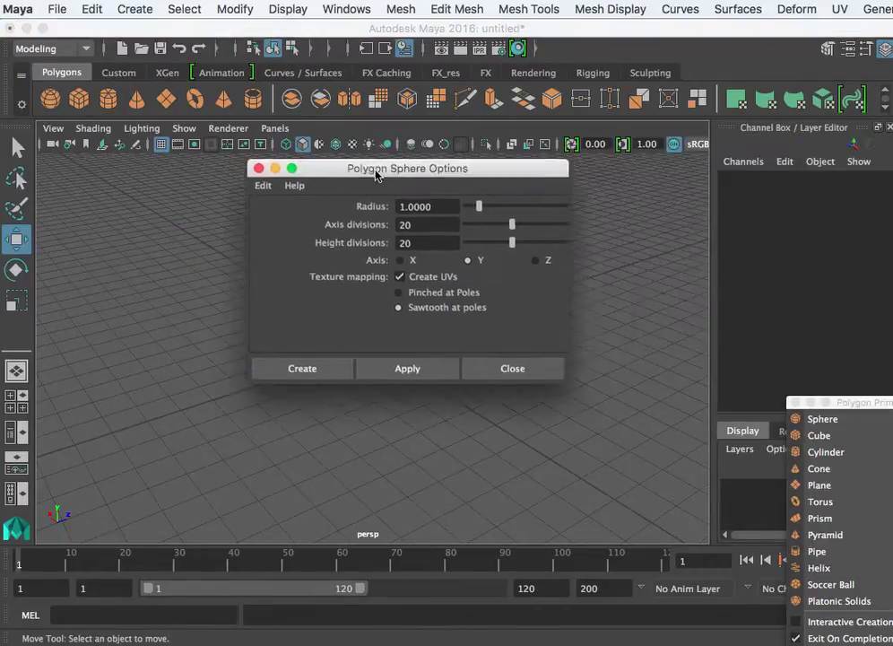
Close the sphere options and create a new polygon sphere at the origin
left_click(243, 173)
left_click_drag(863, 403, 122, 199)
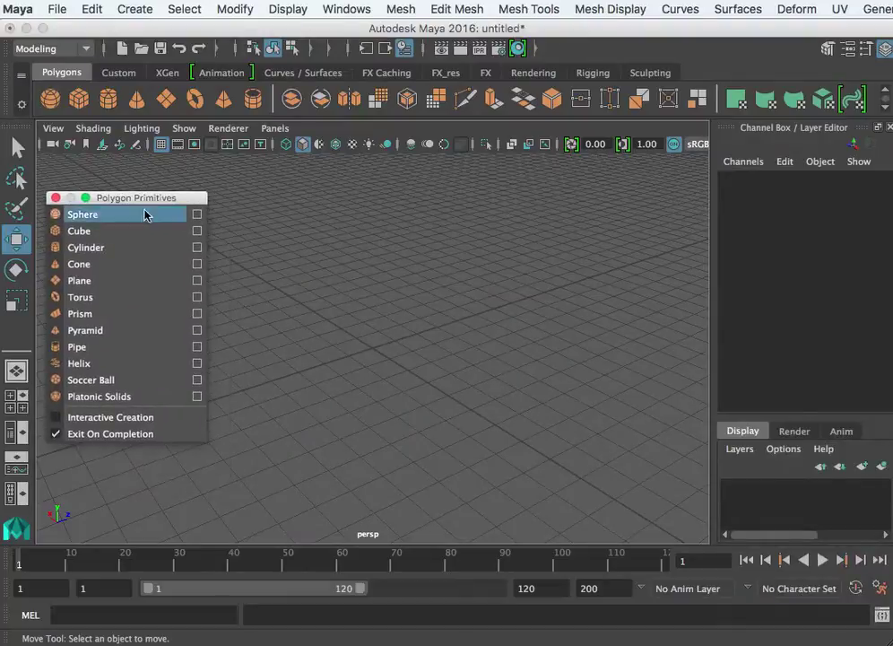
left_click(90, 214)
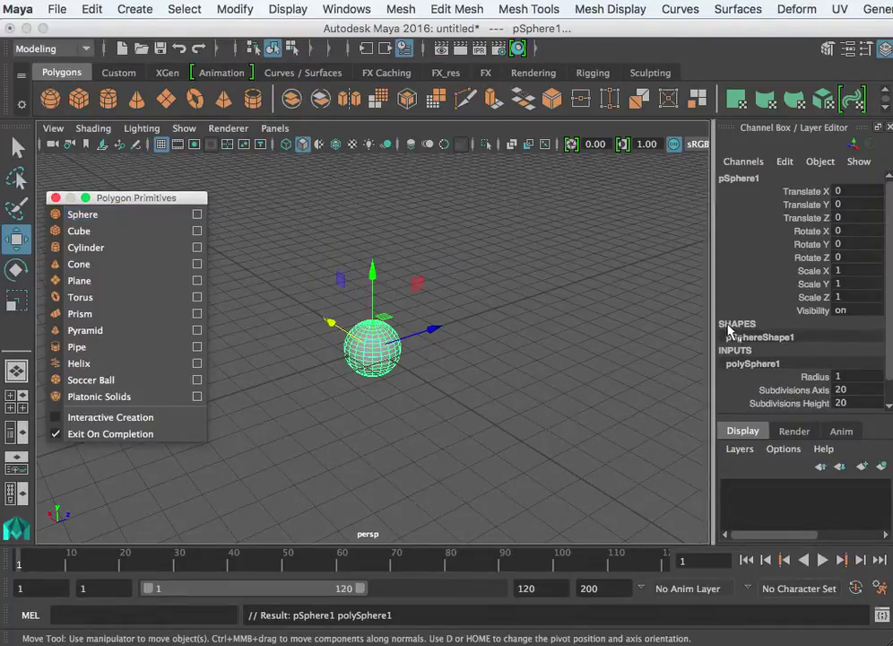
left_click(884, 48)
left_click(884, 49)
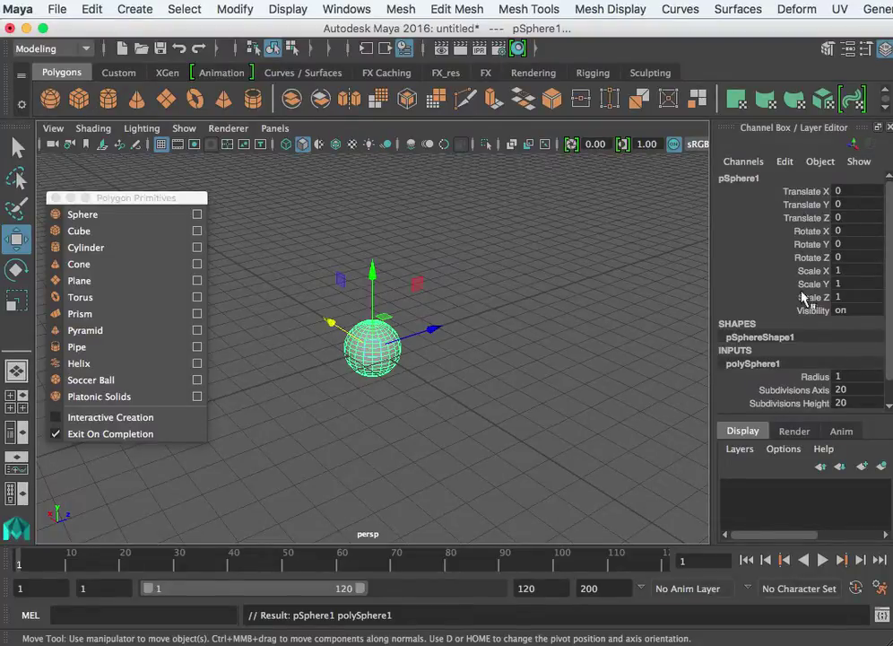
scroll(789, 360, "down", 2)
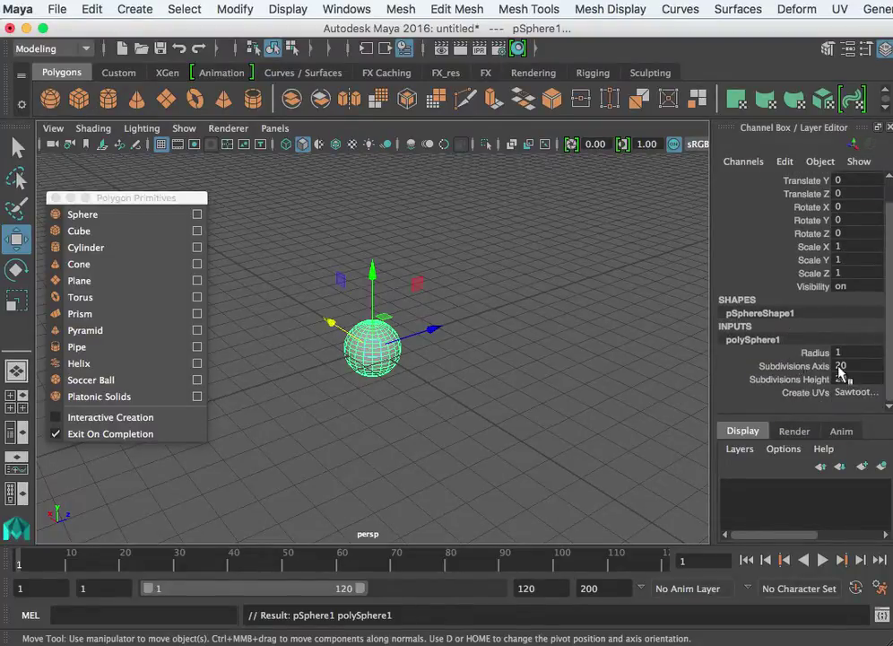
Scrub the sphere to radius 4.1, 6 axis subdivisions and 11 height subdivisions
left_click(812, 354)
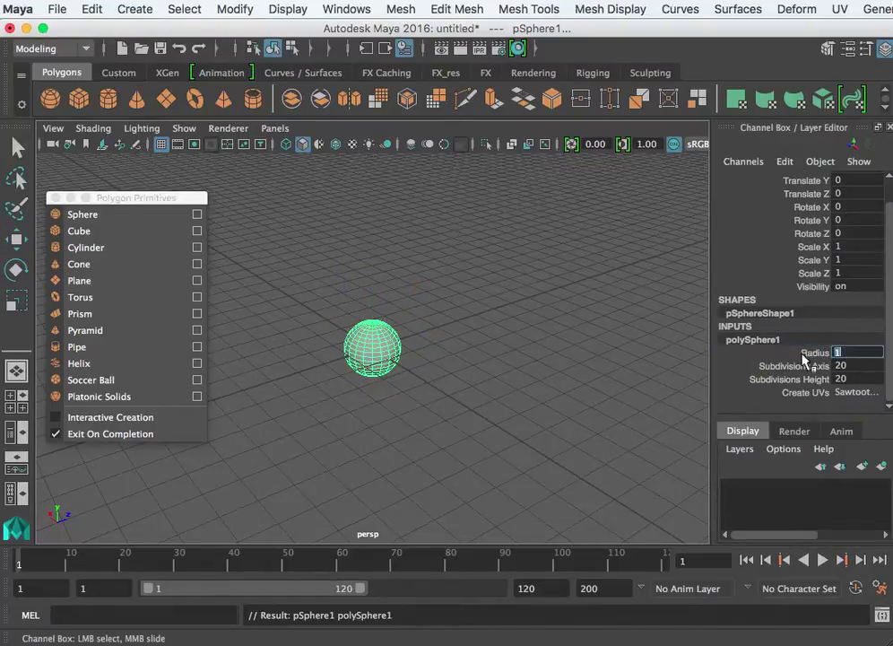
middle_click_drag(576, 358, 481, 373)
left_click(801, 367)
left_click(756, 380)
middle_click_drag(705, 368, 560, 373)
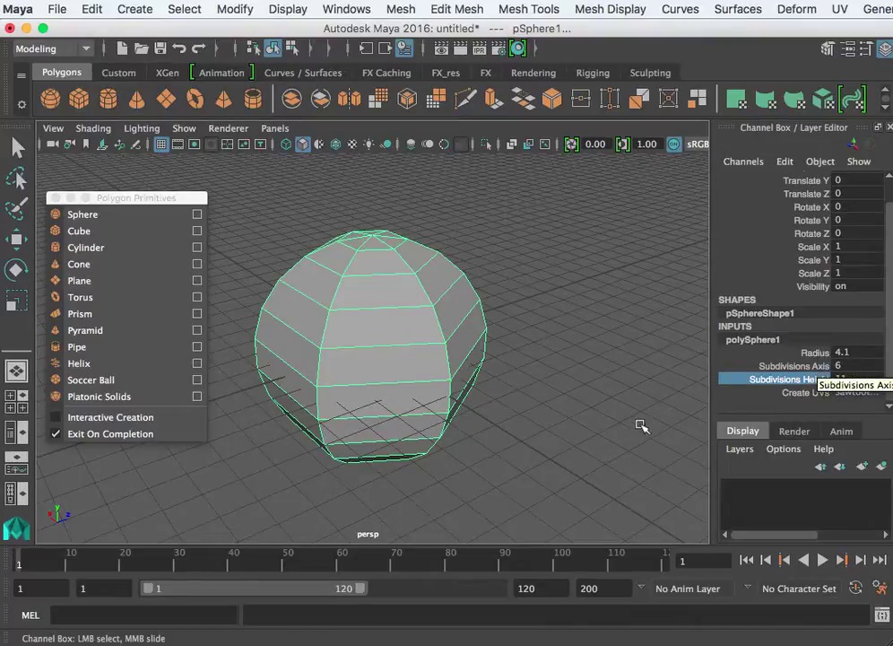
Scale the sphere down to 0.503 along Y to flatten it
left_click(571, 429)
key("w")
left_click(428, 326)
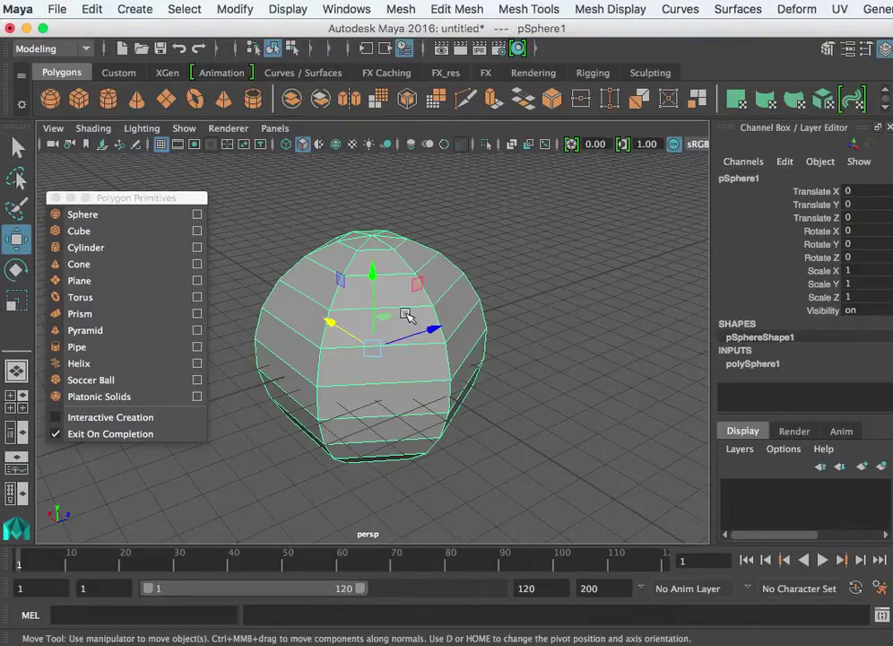
key("r")
left_click_drag(373, 280, 597, 314)
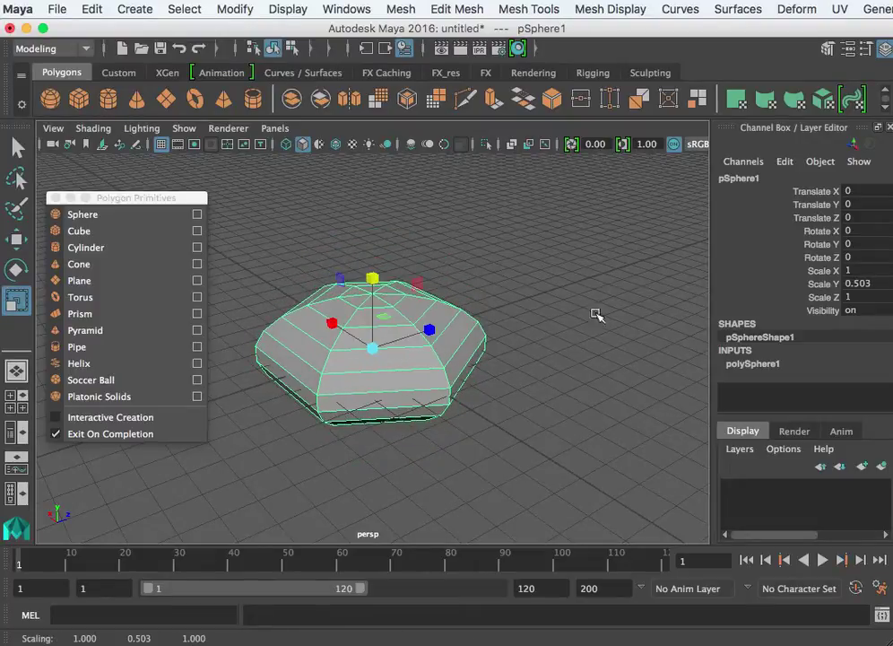
Enlarge the flattened sphere's radius to 4.6 in its creation inputs
left_click(752, 363)
double_click(752, 364)
scroll(818, 394, "down", 1)
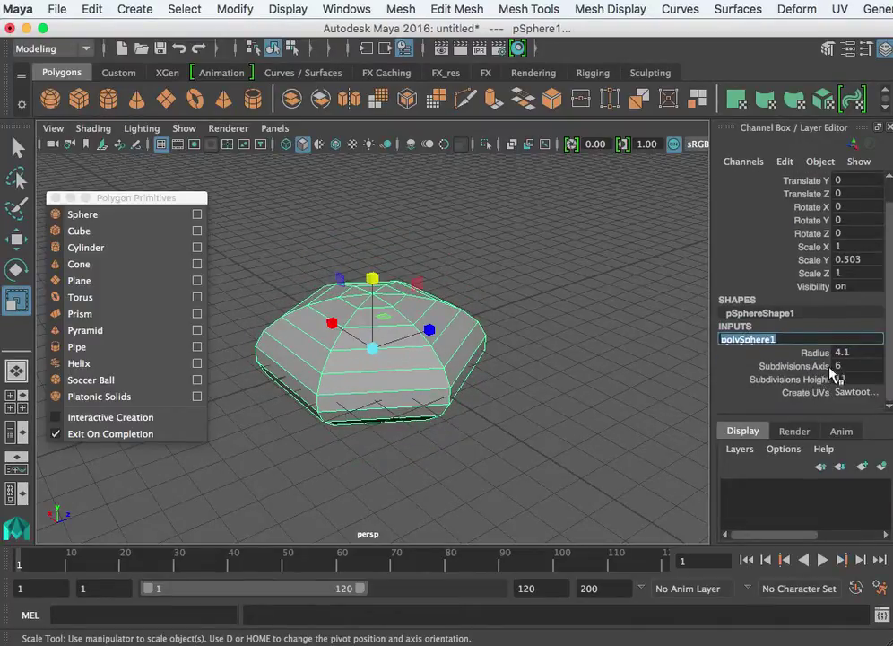
left_click(787, 356)
middle_click_drag(690, 352, 594, 350)
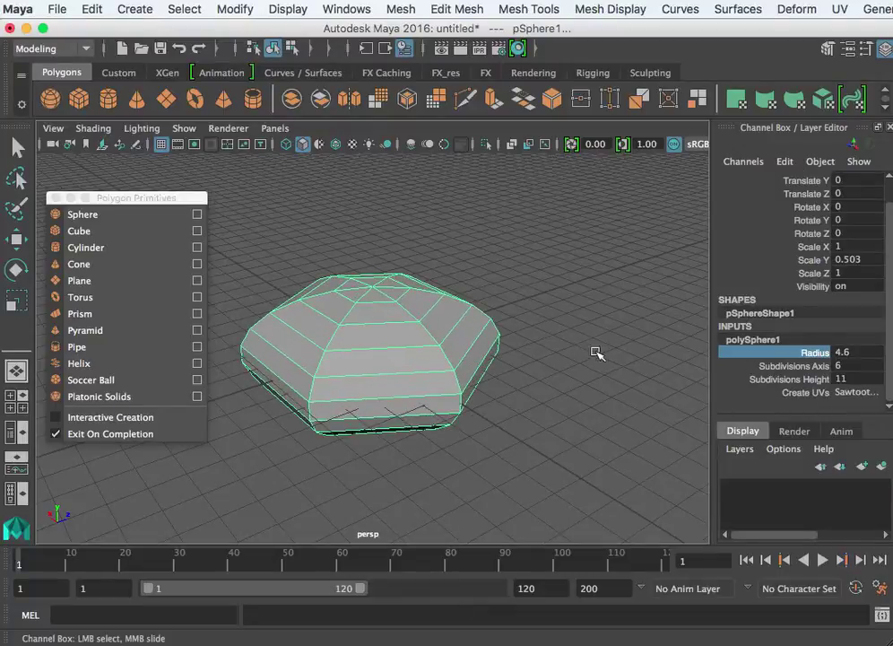
left_click(590, 351)
left_click(429, 353)
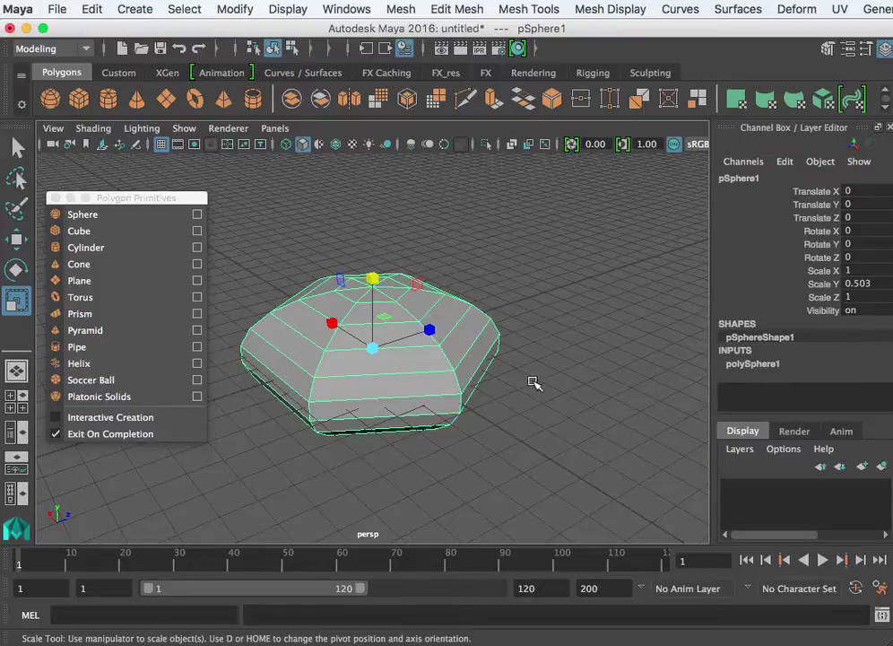
Delete the flattened sphere, then collapse and re-expand the status-line history icons
key("Delete")
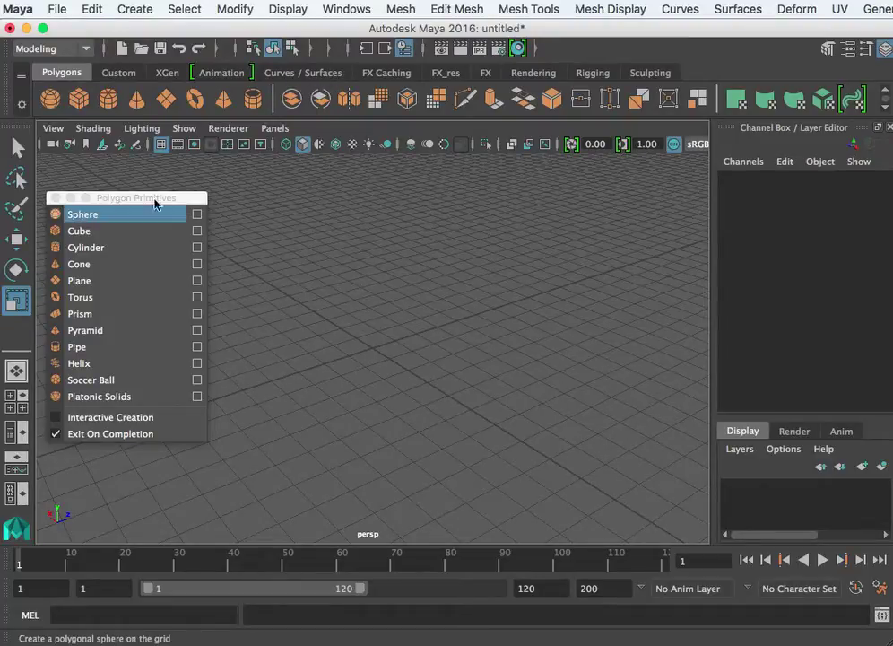
left_click(347, 47)
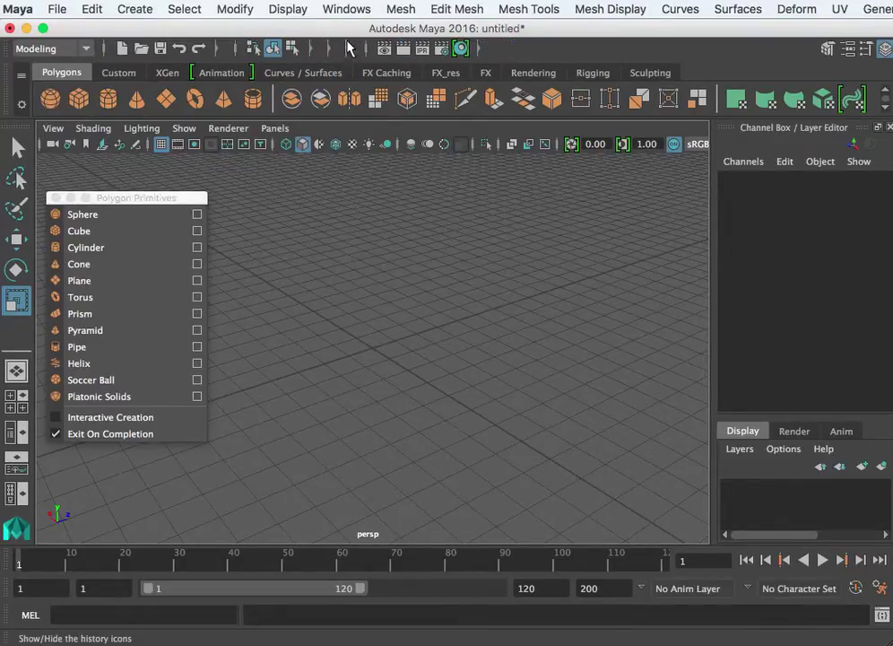
left_click(347, 49)
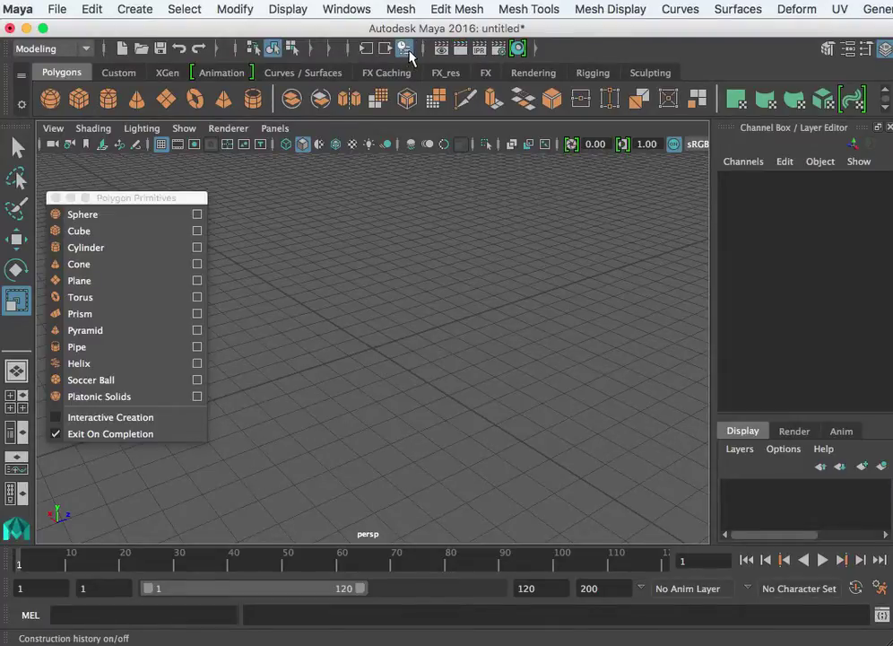
Create a default test sphere, reselect it and delete it
left_click(81, 216)
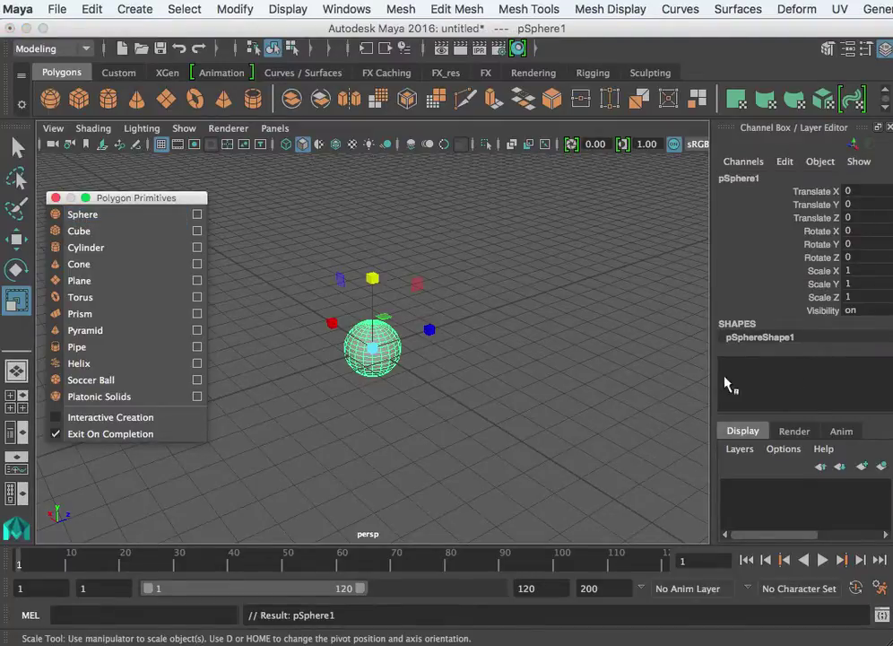
left_click(475, 407)
left_click(372, 358)
key("Delete")
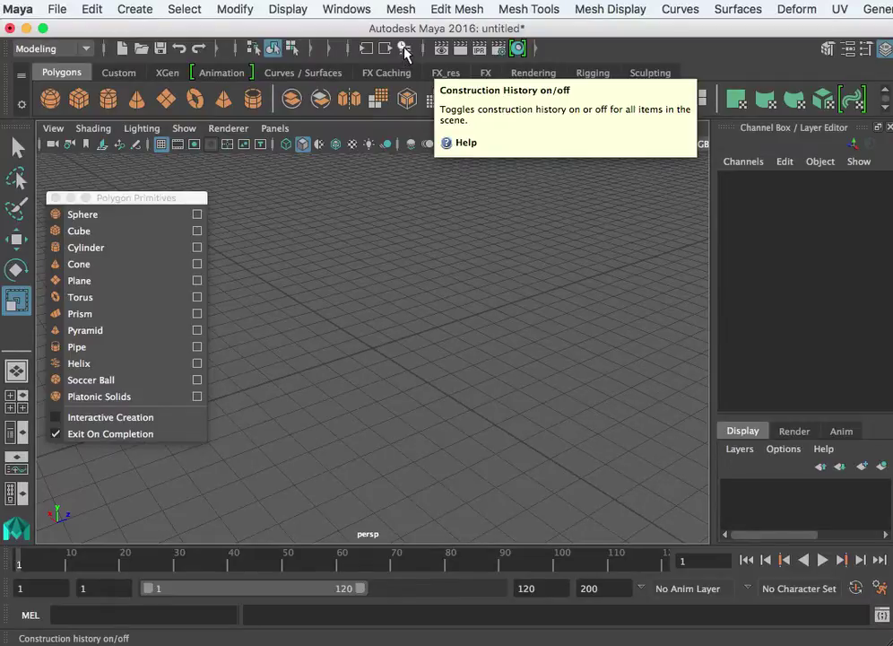
Turn Construction History on, then create a test sphere and delete it
left_click(404, 50)
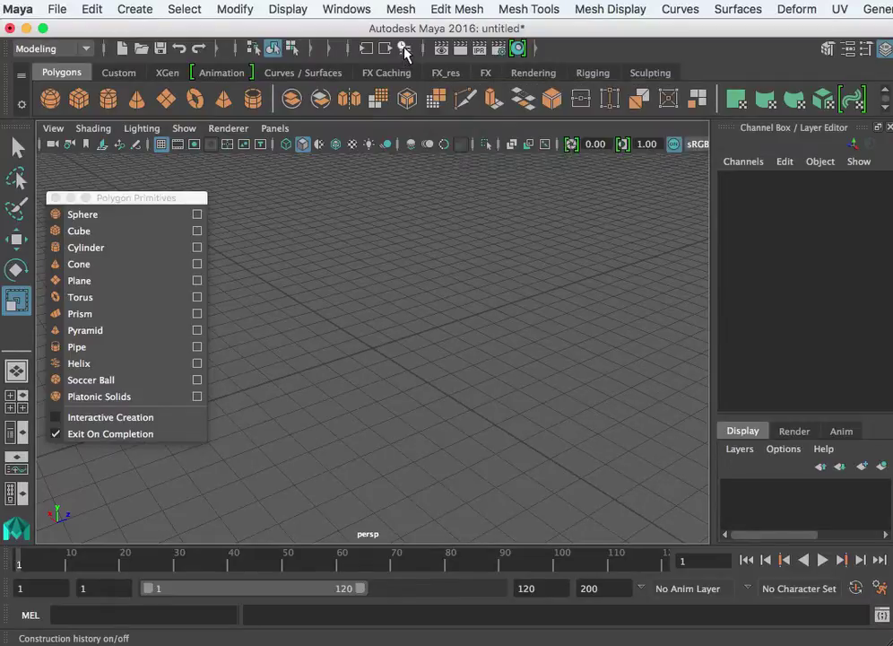
left_click(104, 215)
scroll(755, 359, "down", 1)
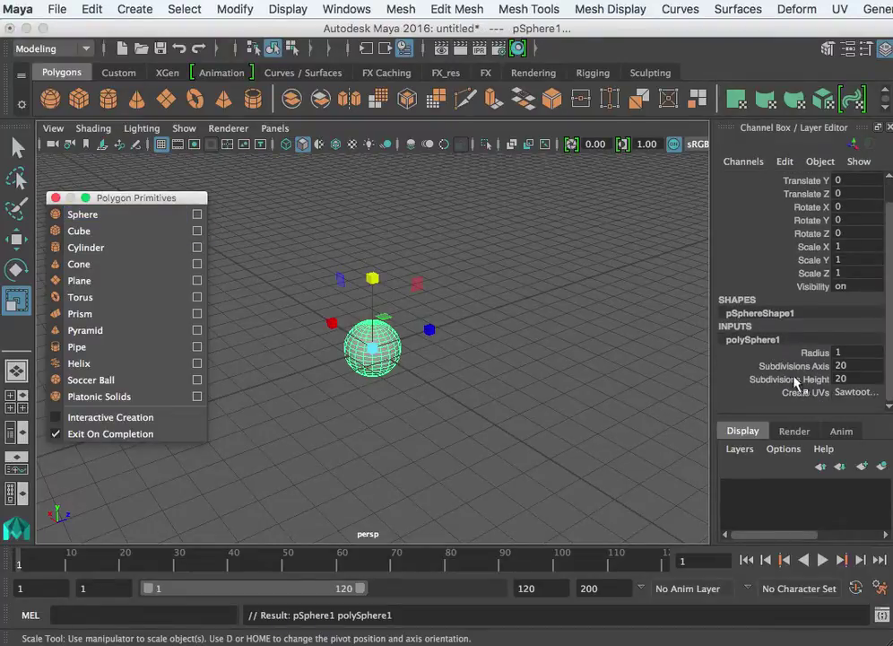
left_click_drag(464, 299, 349, 392)
key("Delete")
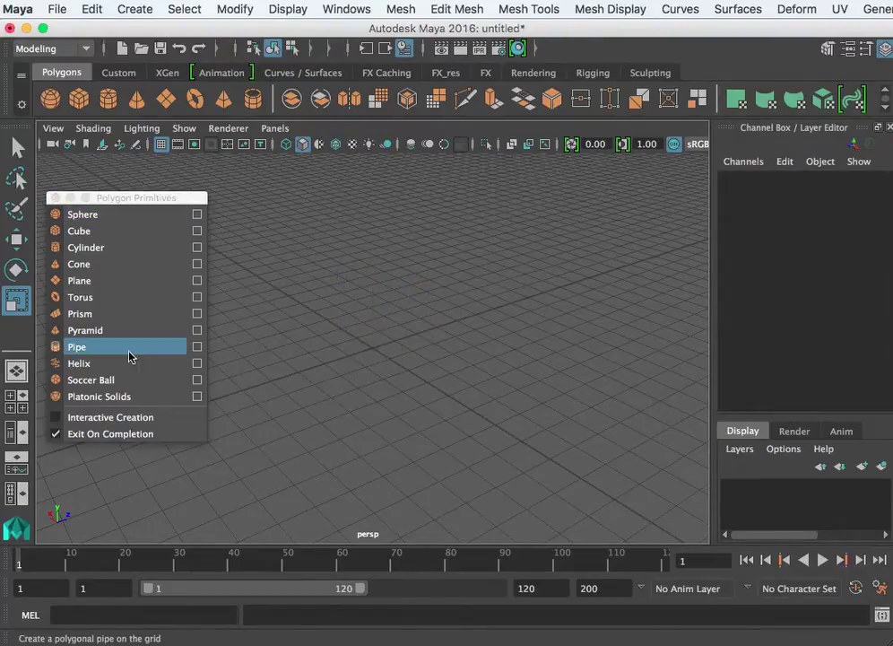
Create a polygon pipe with radius 5.7, height 7.6, thickness 3.3 and 9 axis subdivisions
left_click(87, 353)
scroll(789, 363, "down", 3)
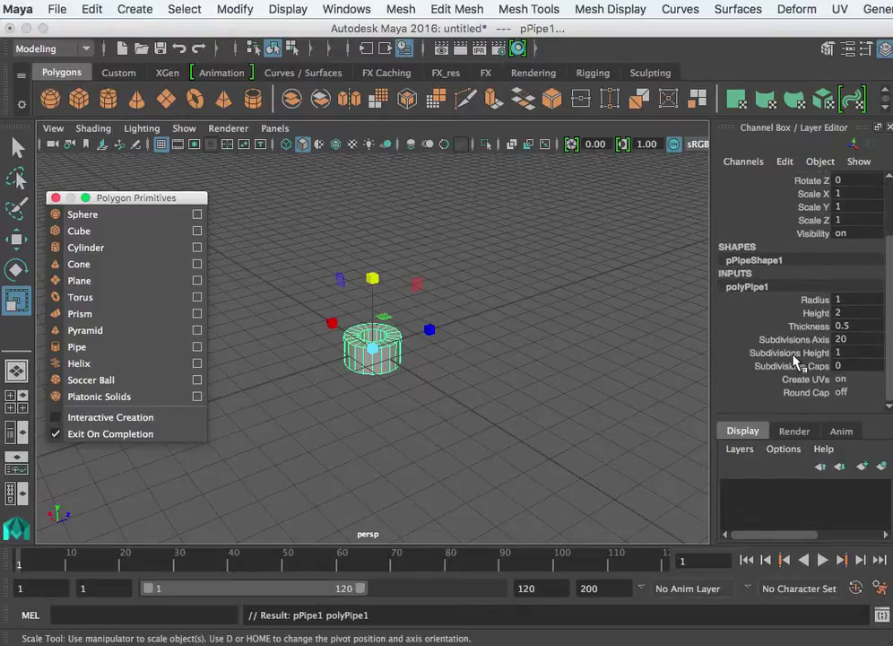
left_click(815, 299)
middle_click_drag(638, 244, 730, 327)
left_click(817, 312)
middle_click_drag(638, 246, 661, 339)
left_click(813, 326)
middle_click_drag(632, 260, 633, 291)
left_click(813, 340)
left_click_drag(630, 305, 578, 397, "alt")
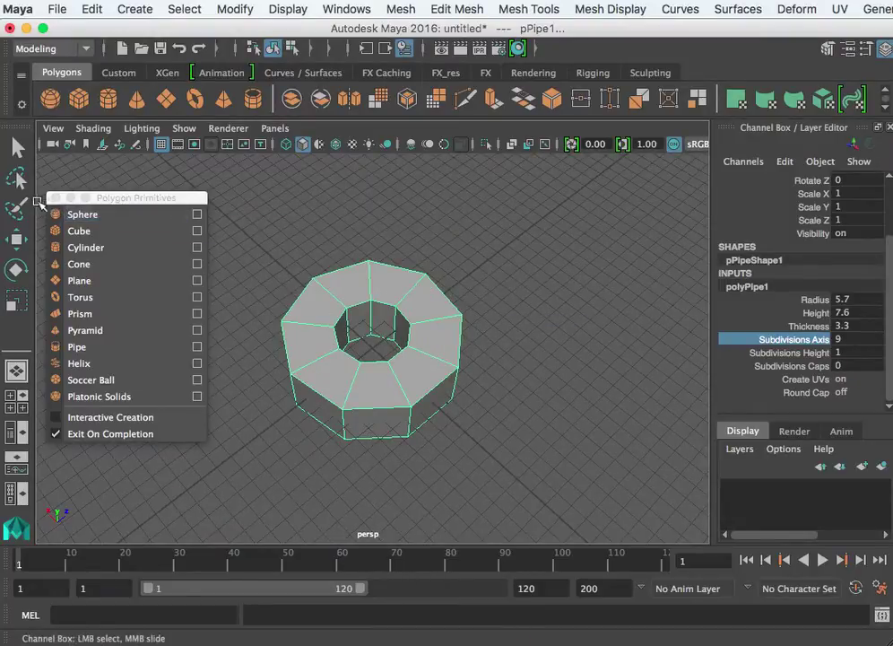
Close the floating primitives panel, orbit around the pipe, and try Move, Rotate and Scale
left_click(55, 197)
left_click_drag(413, 393, 188, 202, "alt")
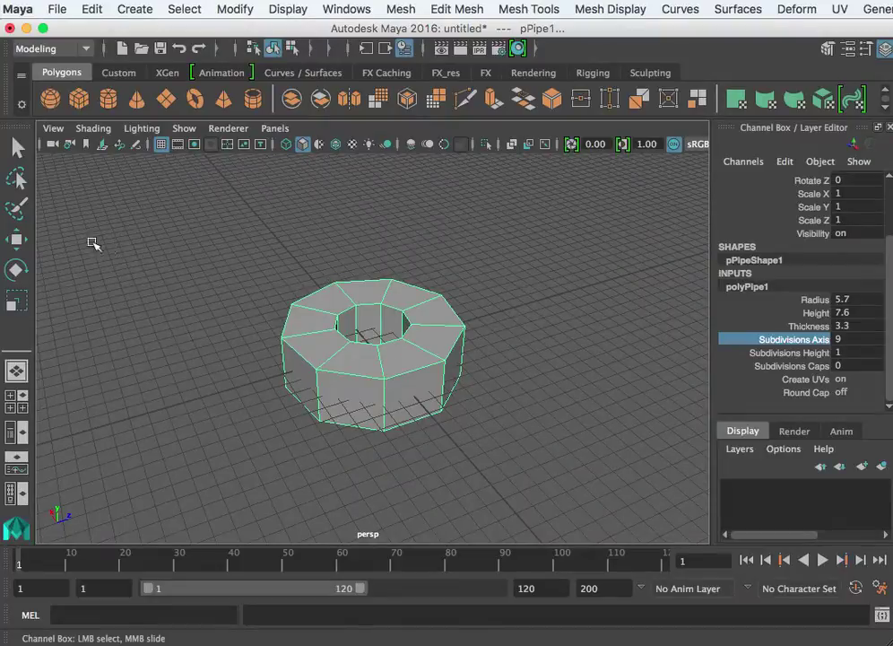
left_click(16, 239)
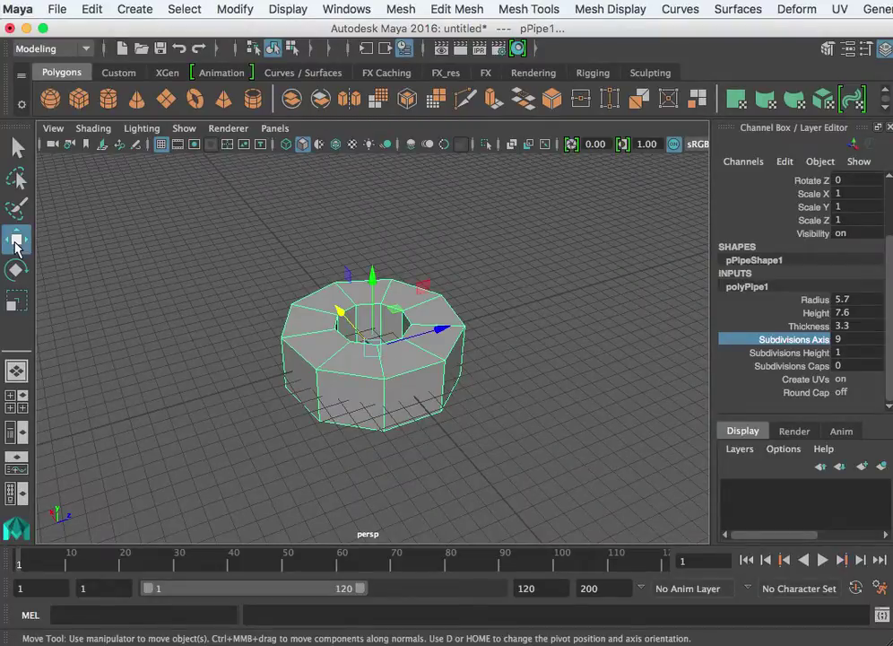
left_click(17, 269)
left_click(16, 301)
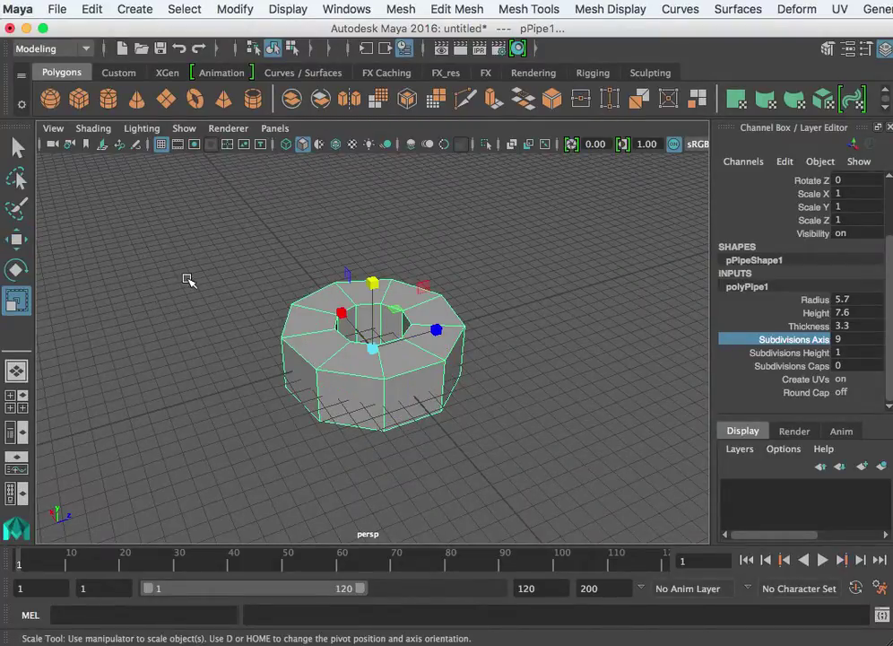
Cycle through the transform tools again and settle on the Move tool (W)
left_click(16, 239)
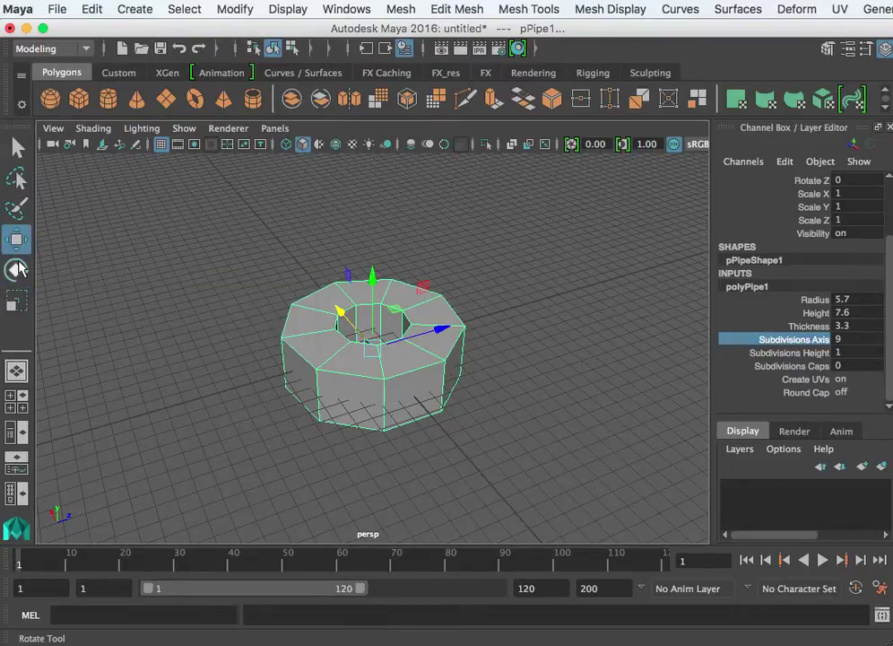
left_click(18, 269)
left_click(16, 301)
left_click(16, 238)
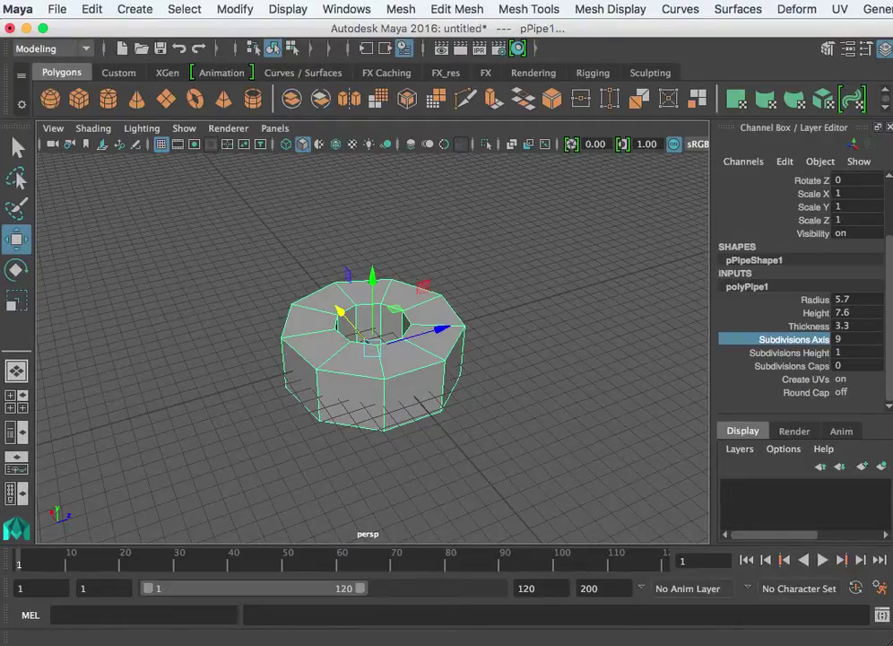
key("w")
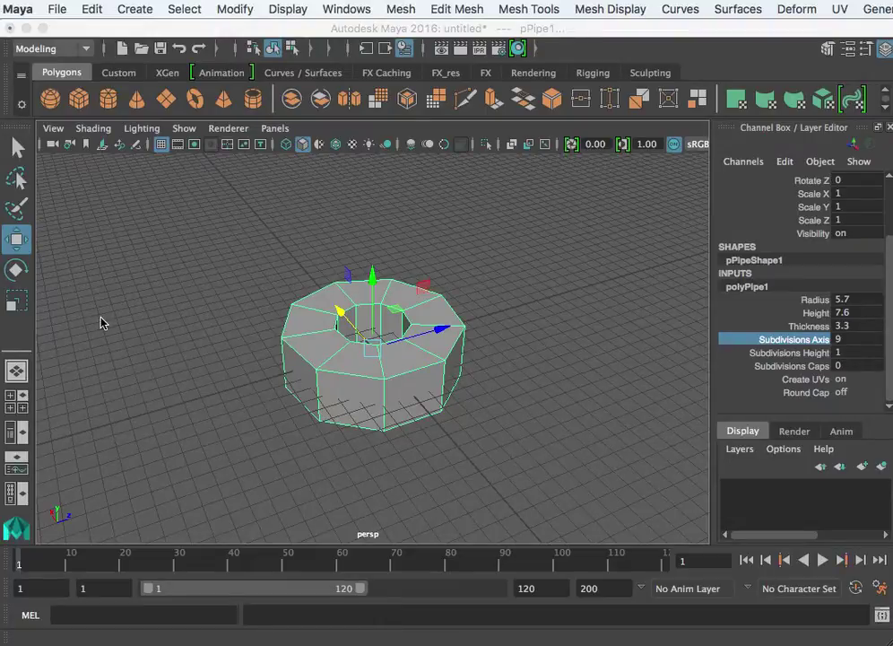
key("w")
Move the pipe off the origin along Z, X and Y to -5.994, 3.667, 3.602
left_click_drag(442, 333, 238, 341)
left_click_drag(180, 265, 269, 331)
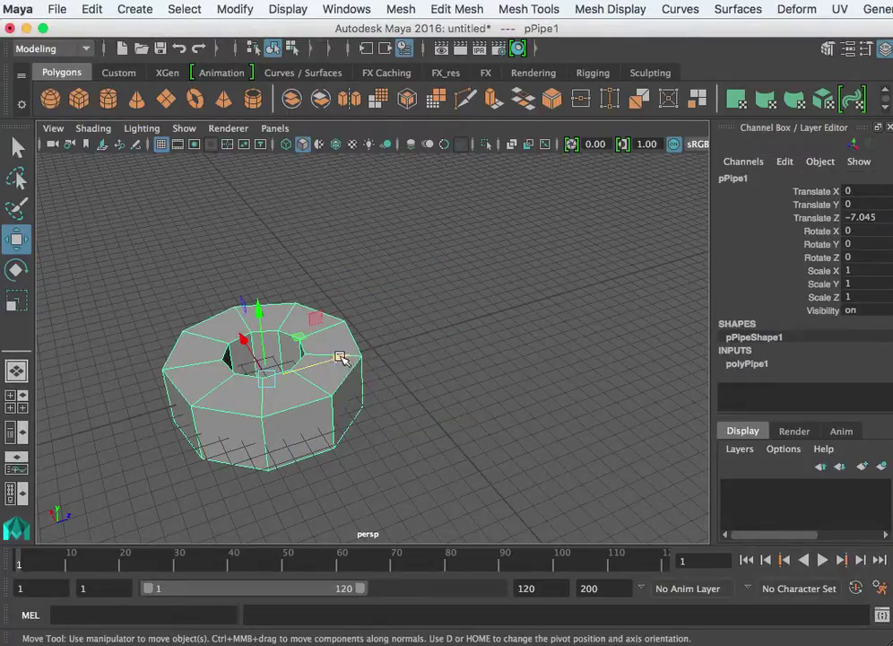
left_click_drag(340, 357, 489, 337)
left_click_drag(387, 307, 392, 373)
left_click_drag(480, 323, 562, 350)
Tilt the pipe with Rotate and squash it to scale 0.273, 0.148, 1.304
key("e")
key("r")
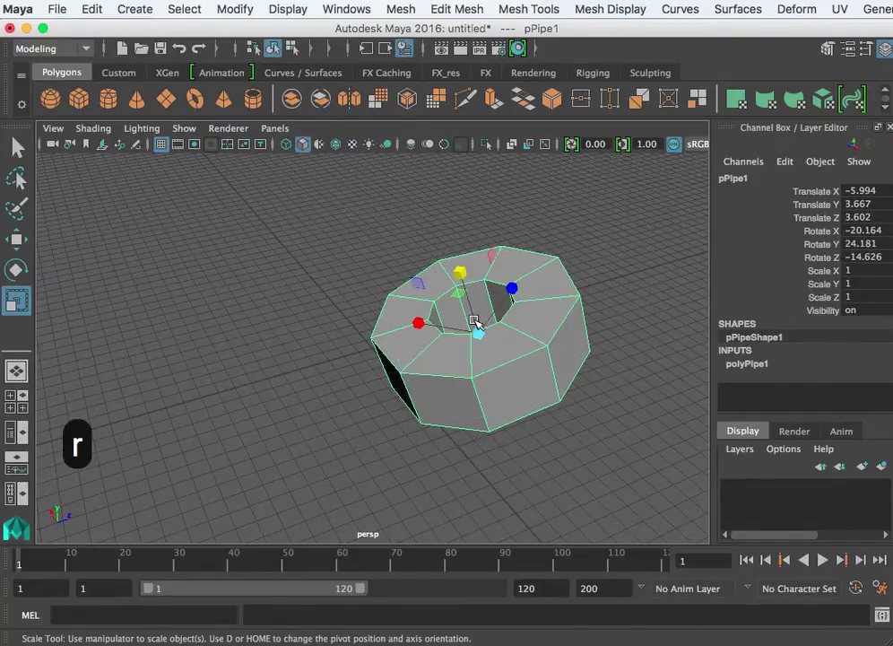
left_click_drag(478, 334, 456, 359)
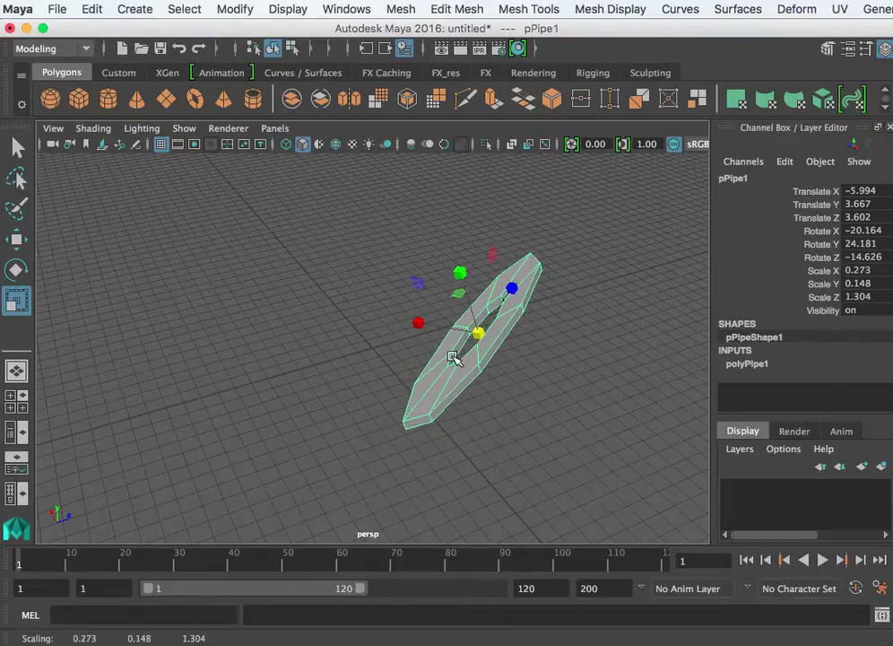
Drag the pipe with the Move tool until Translate reads 4.809, -5.664, 10.075
key("w")
key("w")
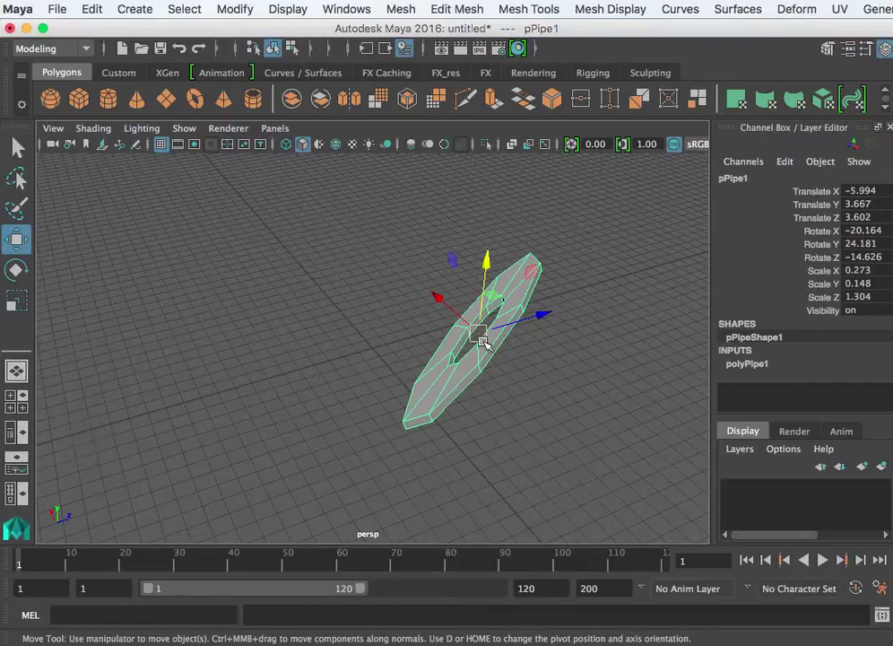
left_click_drag(482, 332, 547, 314)
left_click_drag(430, 255, 458, 342)
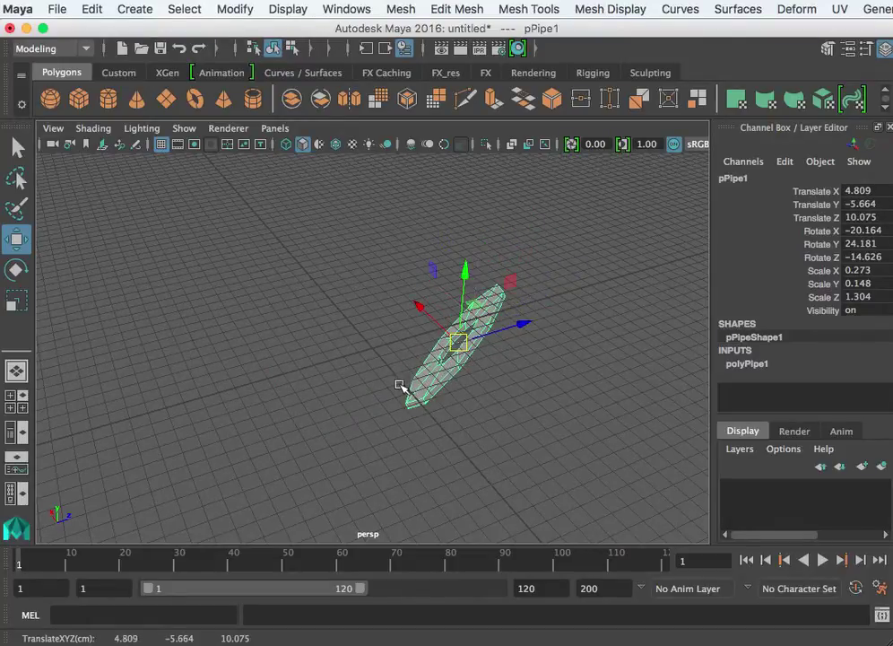
In the maximized front view, frame the pipe and adjust its Y and X position
key("space")
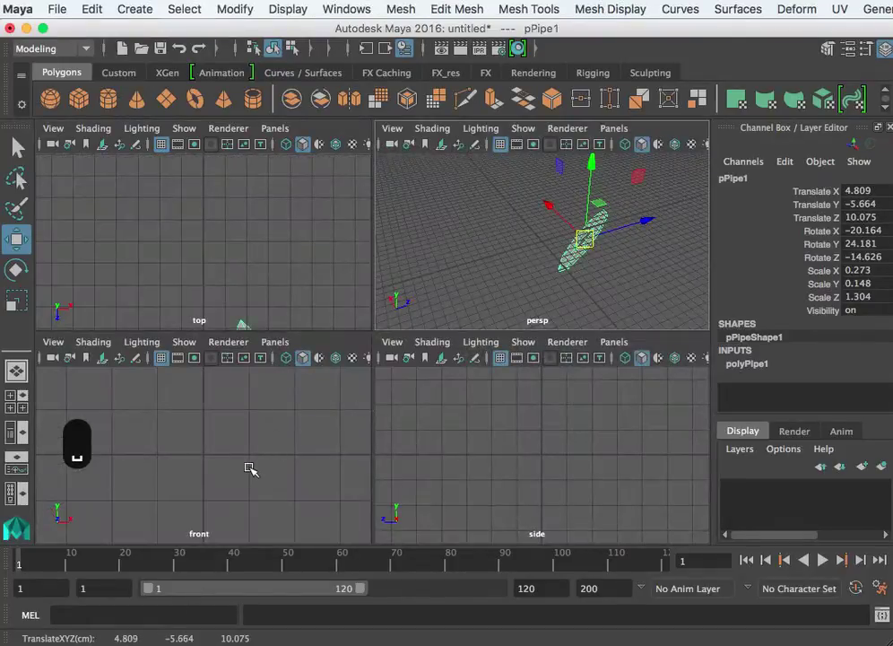
key("space")
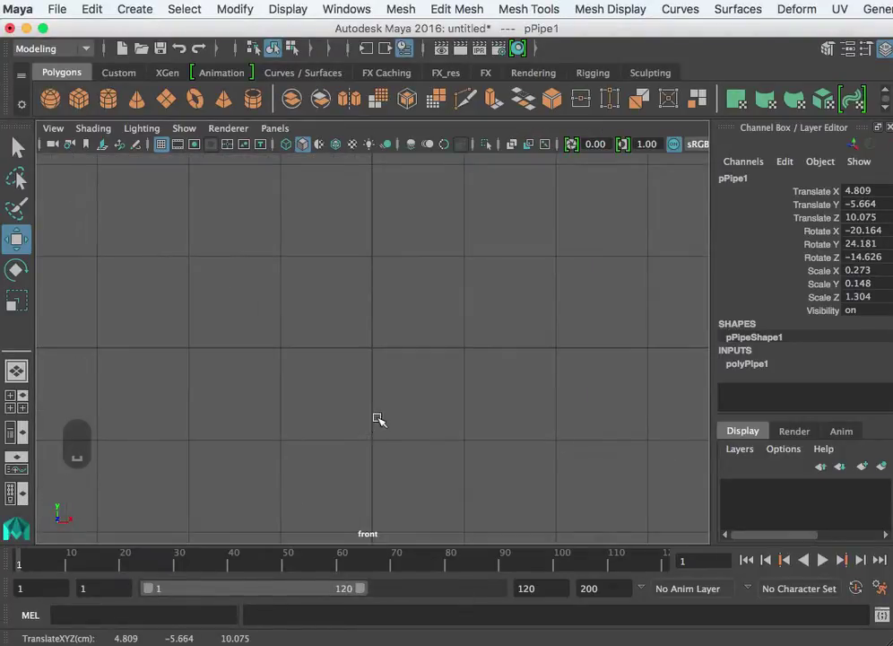
key("f")
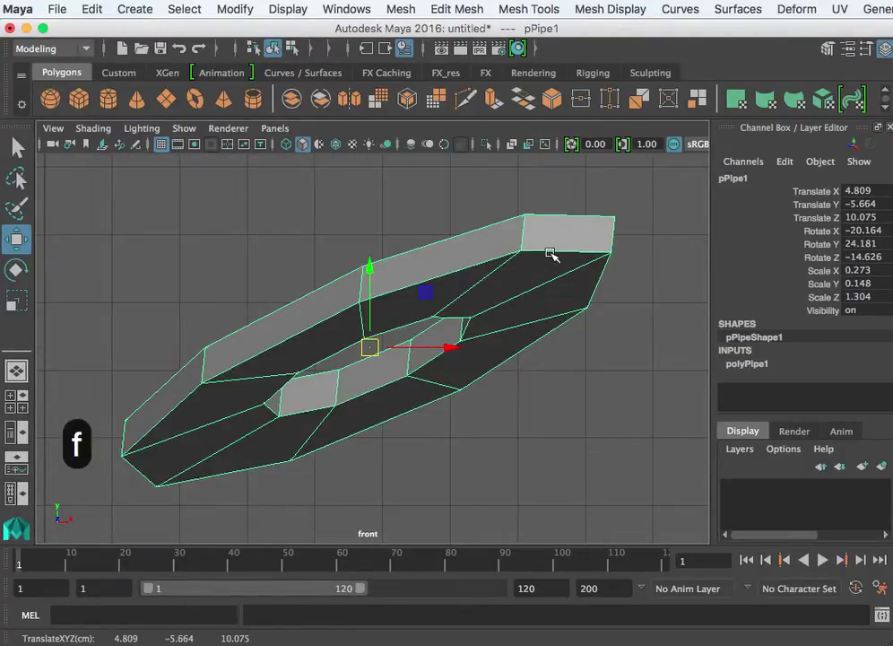
left_click_drag(370, 266, 370, 336)
mouse_move(446, 413)
left_mouse_down()
mouse_move(564, 419)
mouse_move(446, 415)
left_mouse_up()
scroll(370, 334, "down", 5)
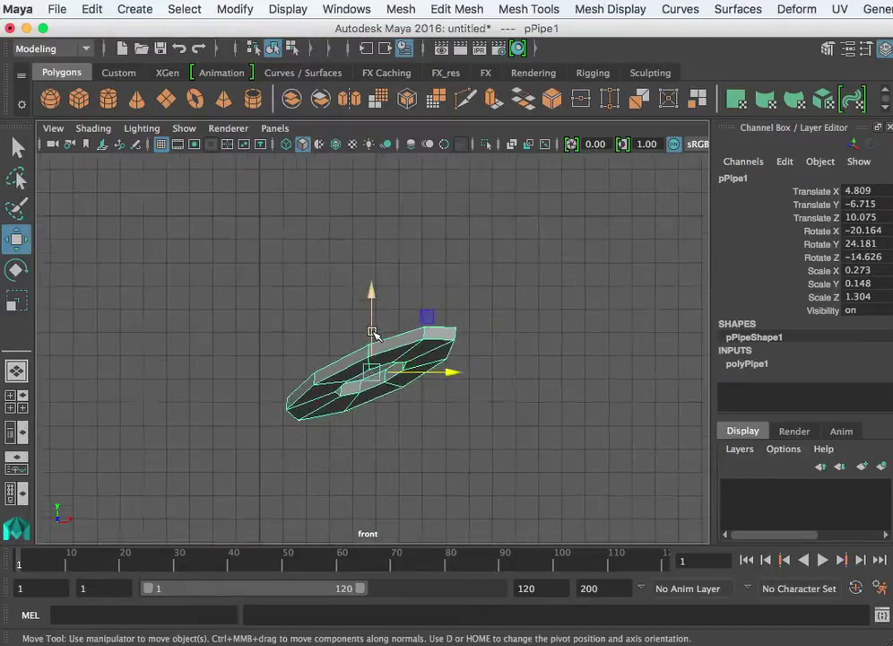
scroll(372, 332, "down", 1)
left_click_drag(372, 295, 405, 233)
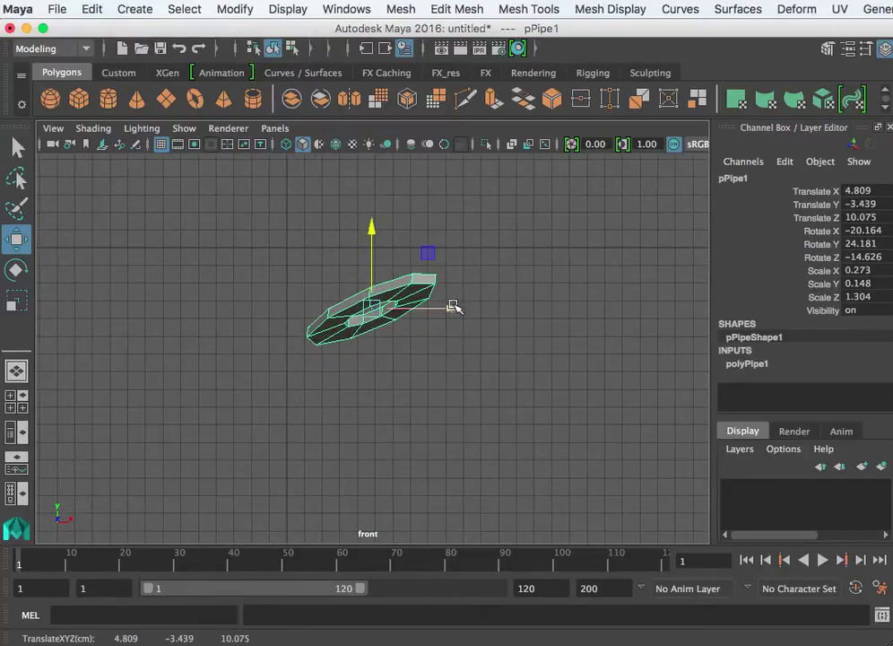
left_click_drag(453, 306, 531, 309)
In the maximized side view, frame the pipe and adjust its Y and Z position
key("space")
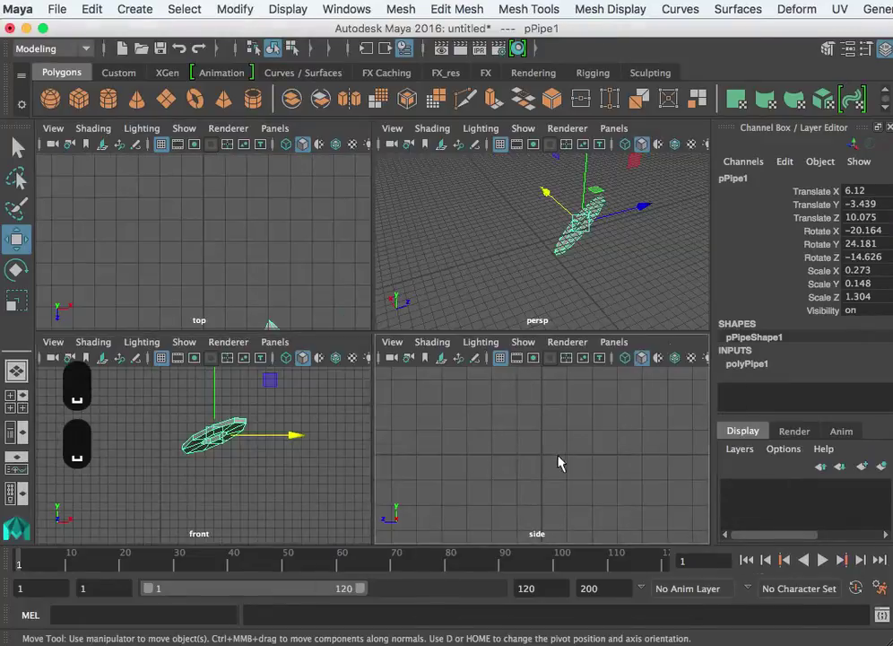
key("space")
key("f")
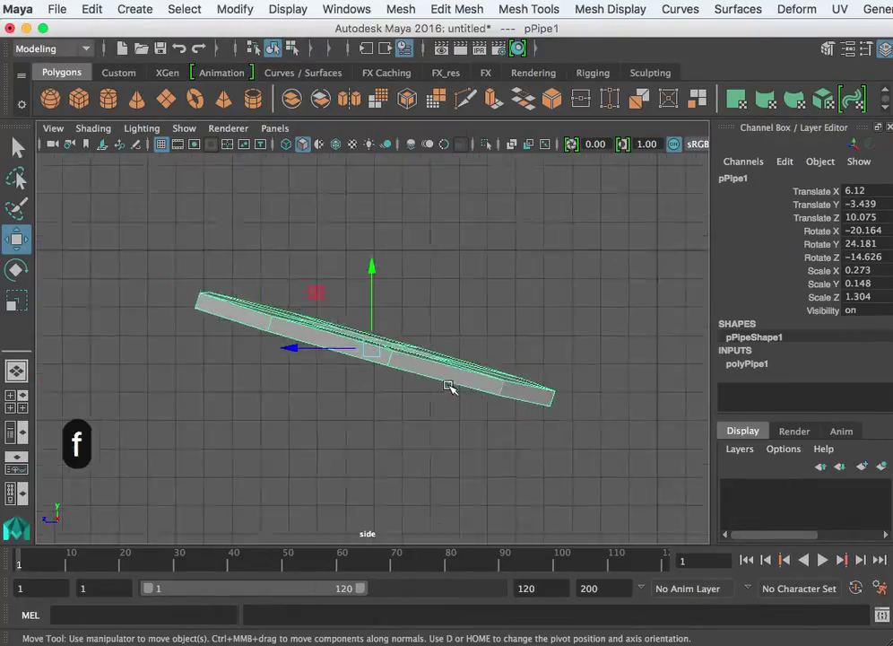
scroll(448, 386, "down", 3)
left_click_drag(373, 267, 374, 295)
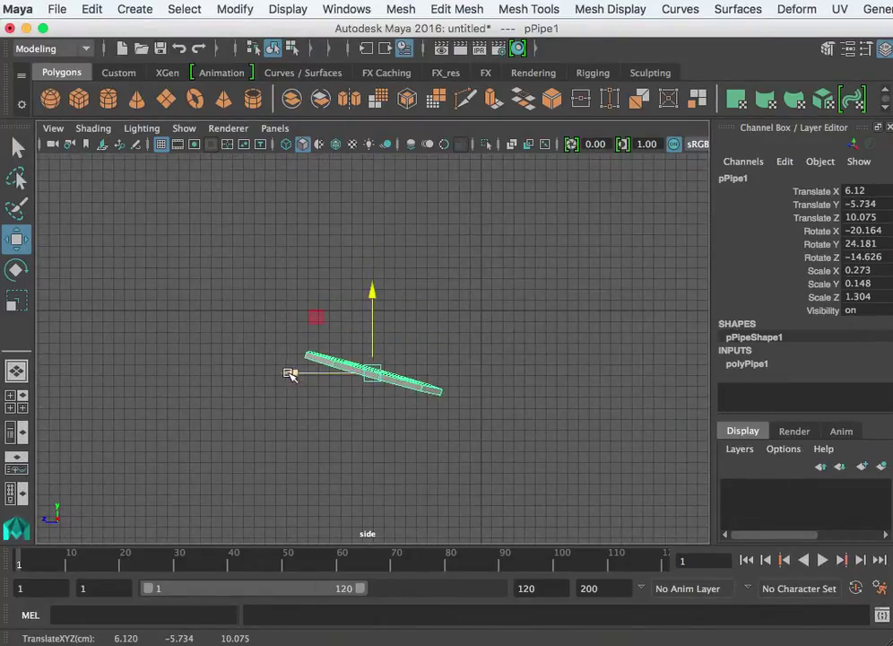
left_click_drag(293, 374, 498, 351)
Return to the maximized perspective view showing the pipe at 6.12, -5.734, -1.328
key("space")
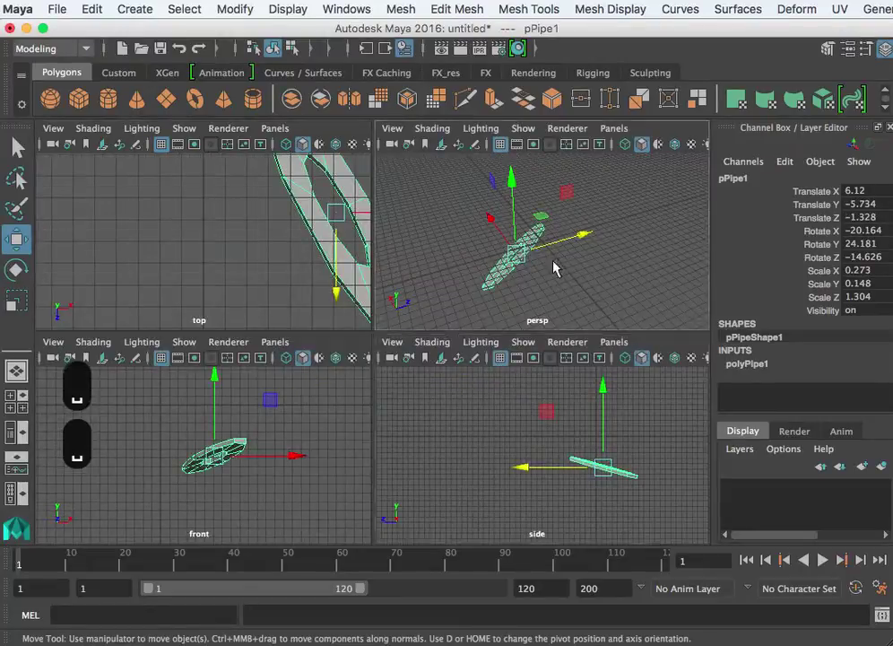
key("space")
scroll(465, 309, "down", 4)
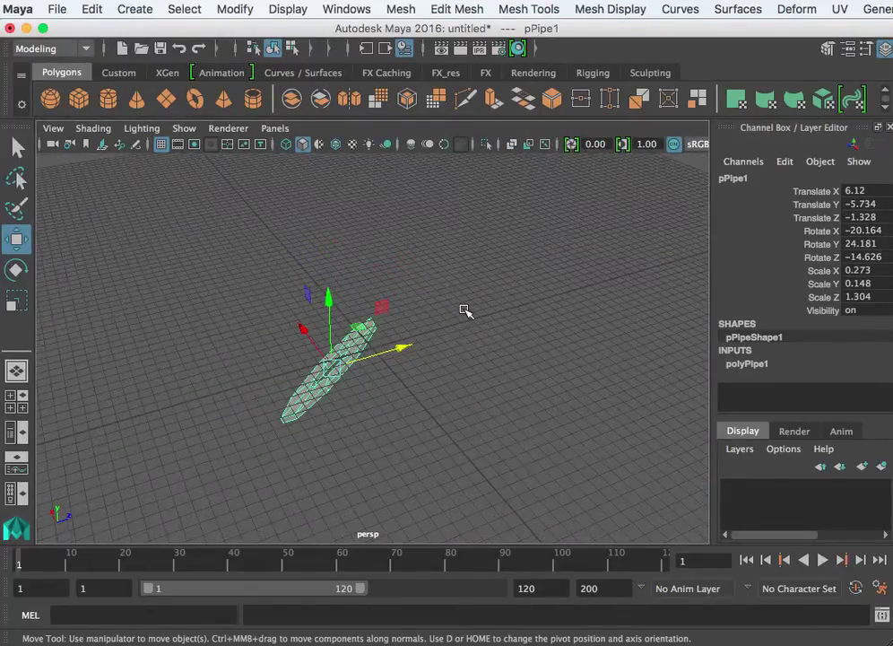
scroll(464, 310, "up", 4)
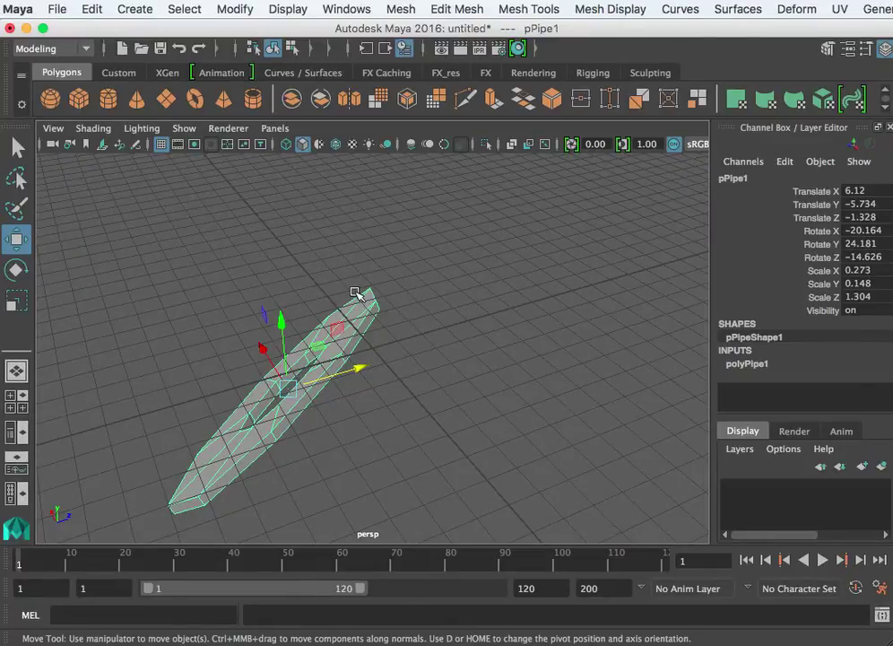
left_click(155, 11)
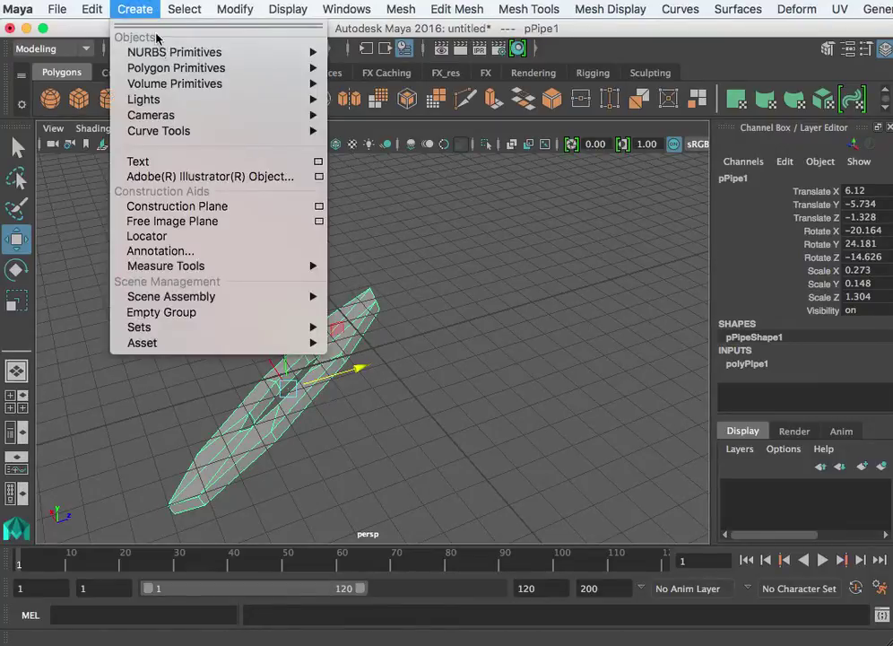
mouse_move(175, 52)
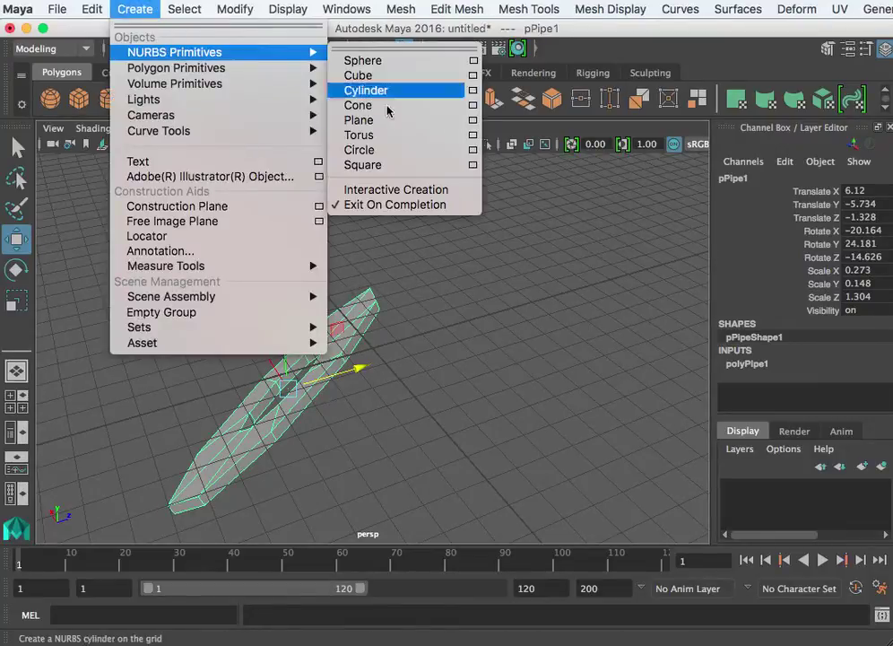
left_click(584, 286)
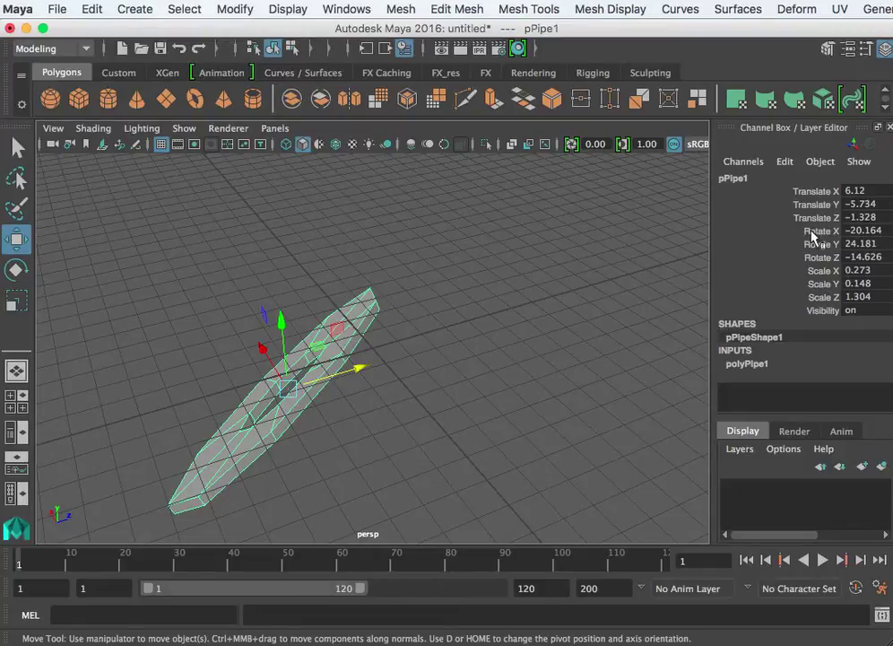
Set the pipe's Translate and Rotate to 0 and Scale to 1 in the Channel Box
left_click_drag(847, 191, 848, 218)
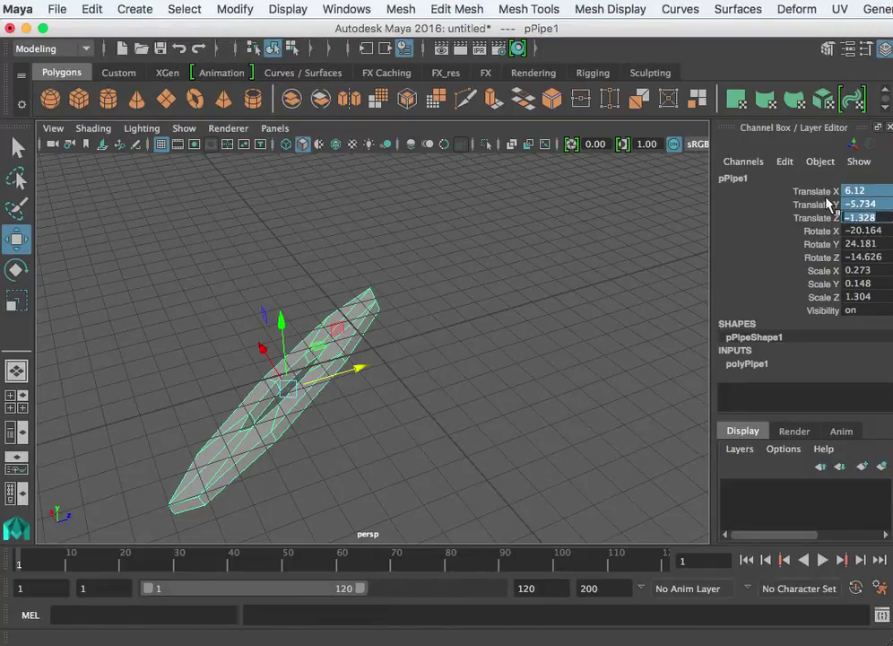
type("0")
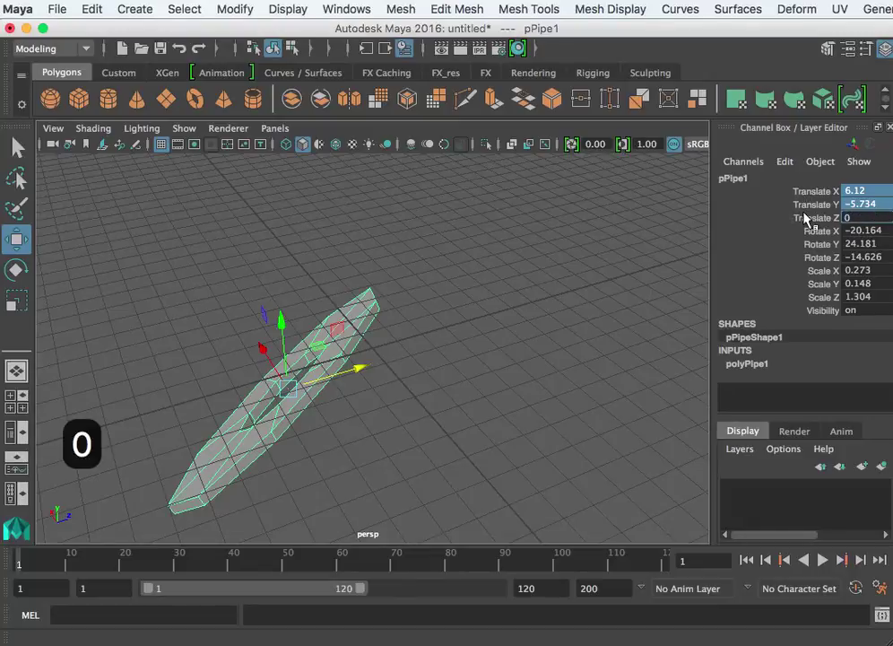
key("Return")
left_click_drag(867, 232, 867, 299)
type("0")
key("Return")
type("1")
key("Return")
scroll(602, 361, "down", 5)
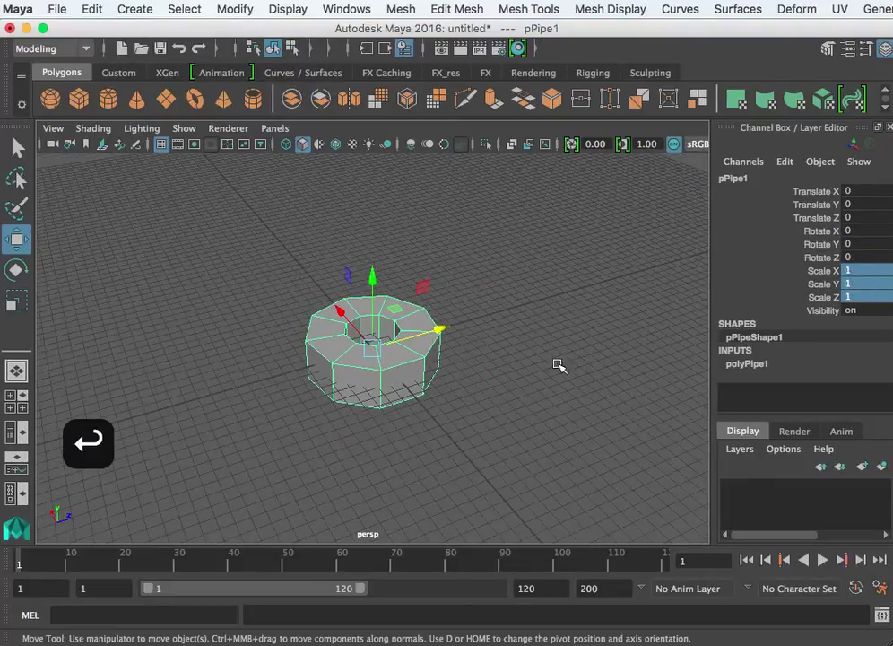
mouse_move(546, 365)
left_mouse_down("alt")
mouse_move(598, 359)
mouse_move(529, 368)
mouse_move(291, 360)
mouse_move(450, 363)
mouse_move(580, 347)
mouse_move(596, 333)
mouse_move(580, 252)
mouse_move(525, 229)
mouse_move(422, 300)
mouse_move(288, 365)
mouse_move(308, 377)
mouse_move(554, 365)
left_mouse_up("alt")
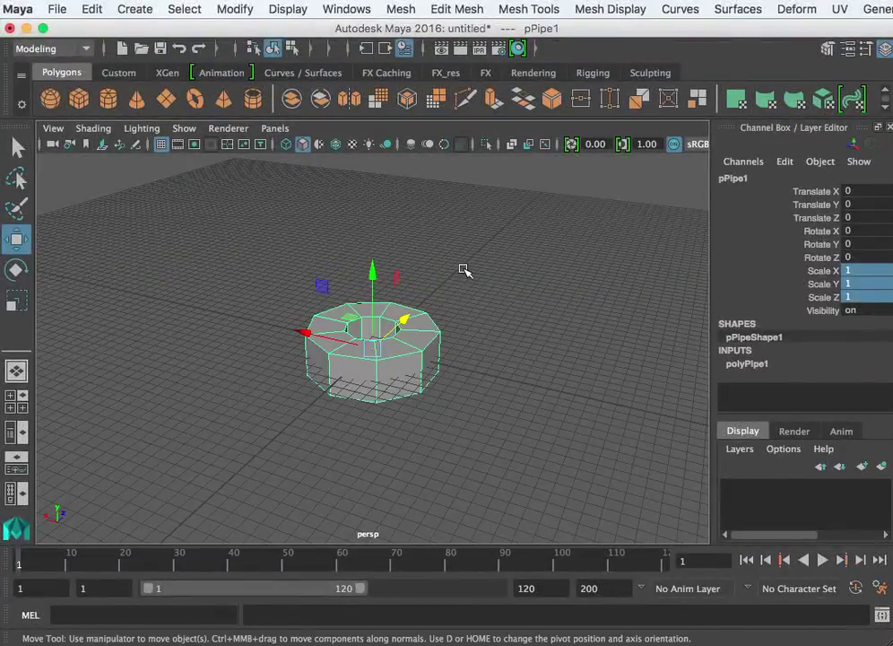